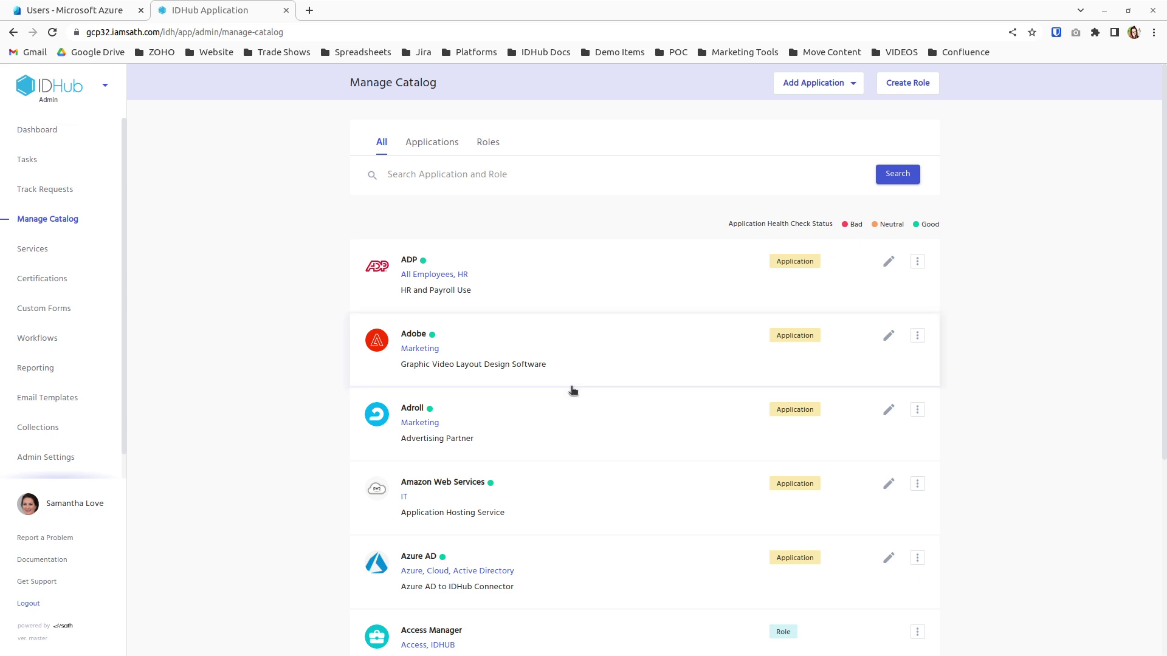
Filter the IDHub Manage Catalog to list roles only
click(499, 146)
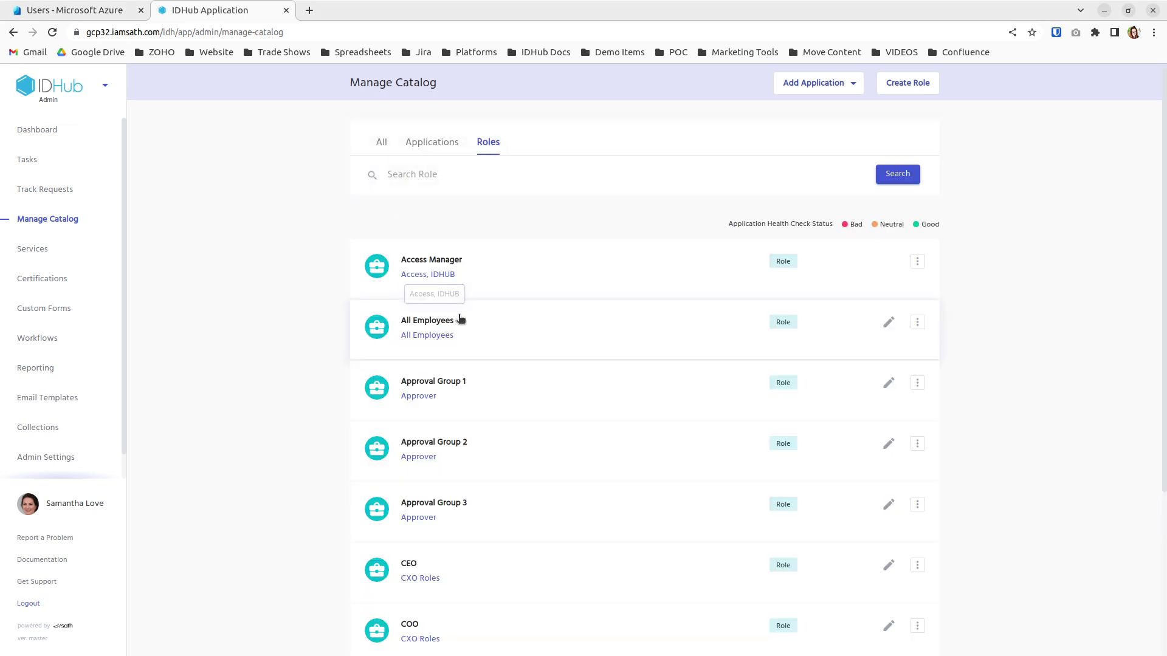
Review the All Employees role's membership condition and its Azure AD application entitlement
click(460, 318)
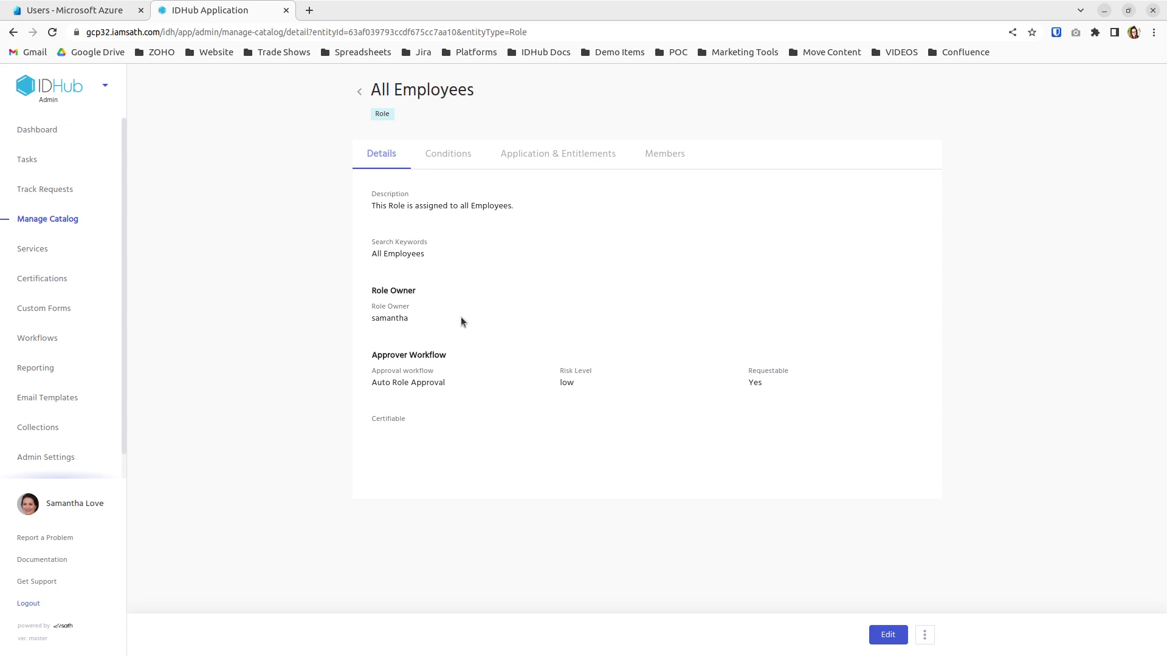
click(451, 160)
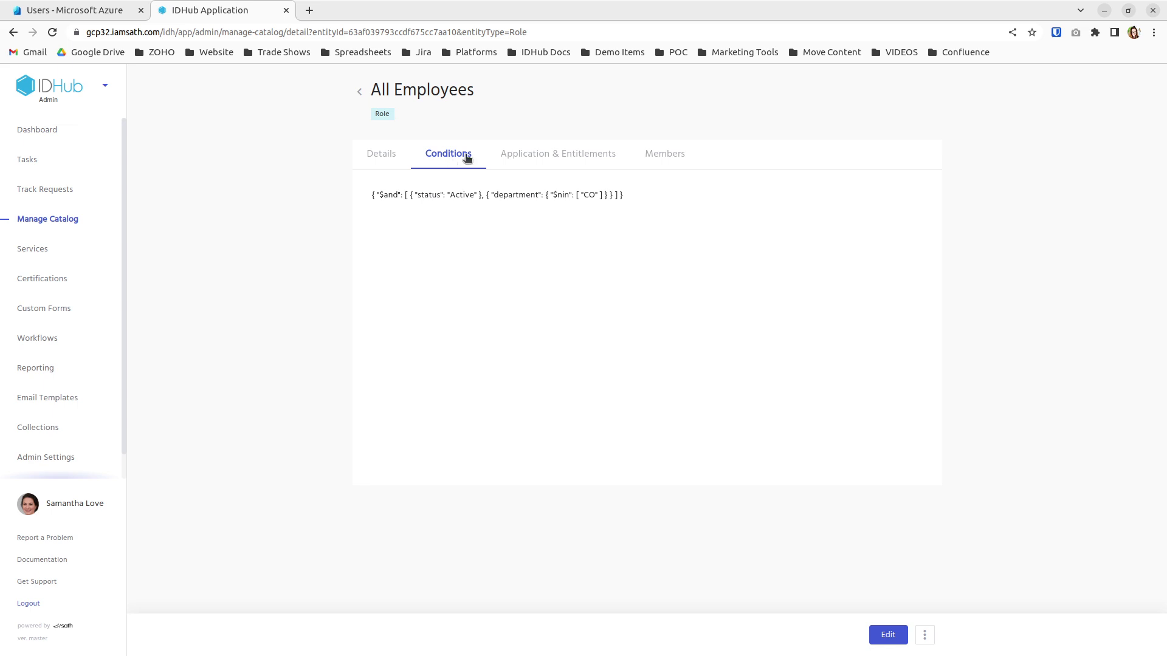
click(536, 161)
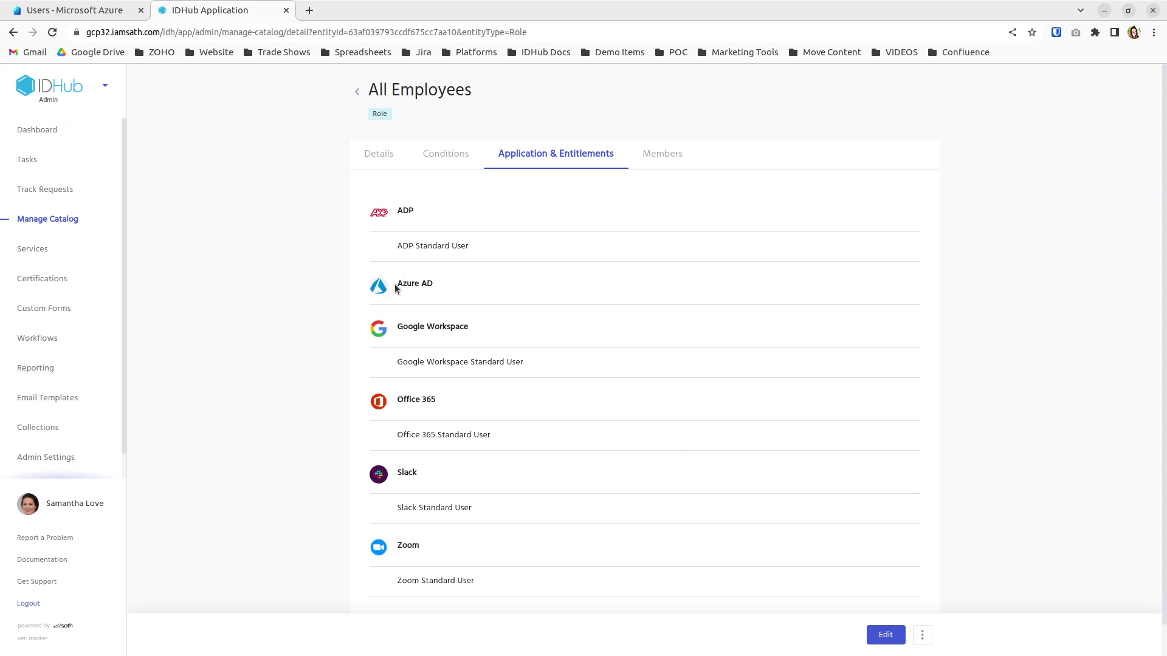
drag(396, 285, 433, 282)
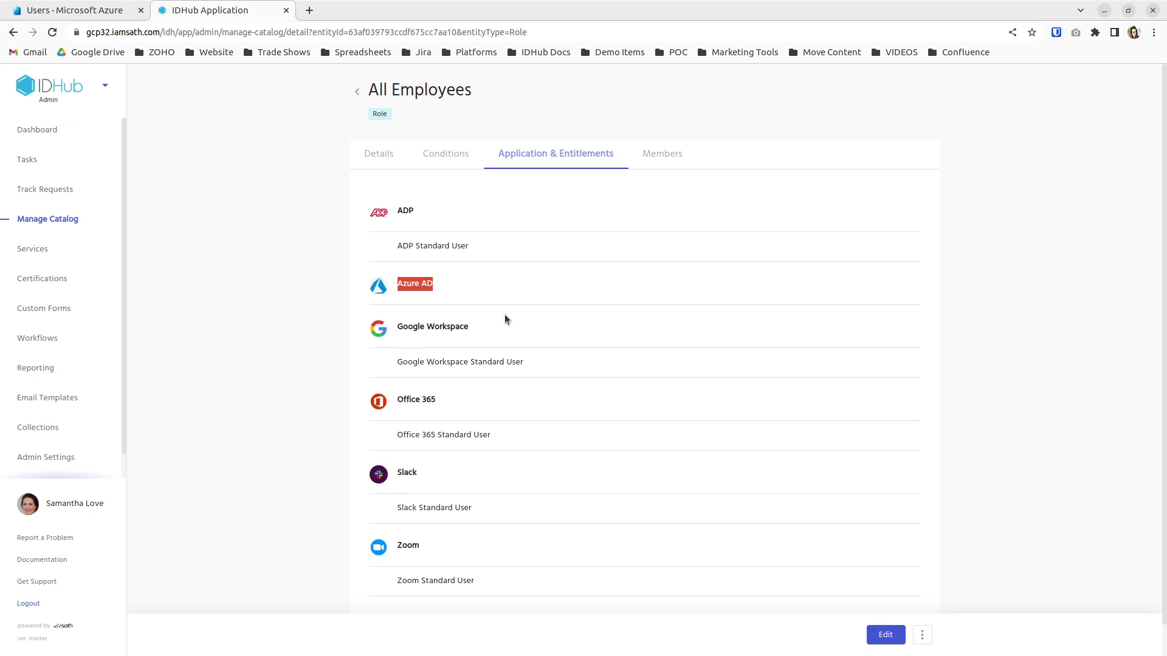
click(359, 93)
Search the roles for Marketing Content Specialist and open that role
click(477, 171)
text(Marketing Content Specialist)
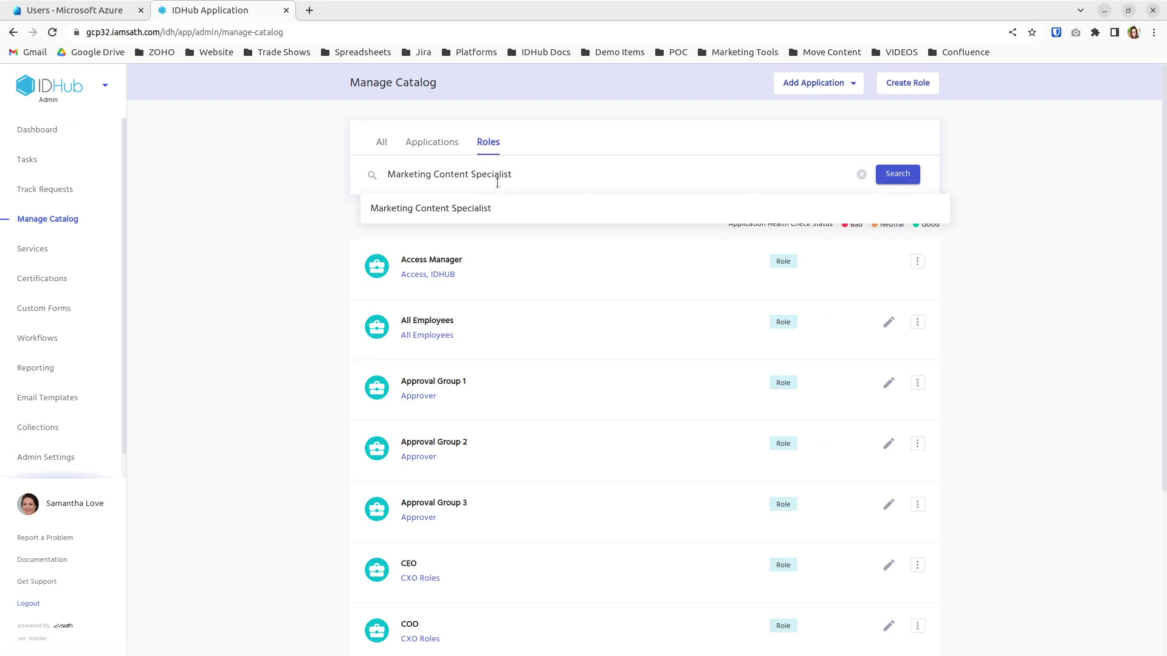
click(484, 205)
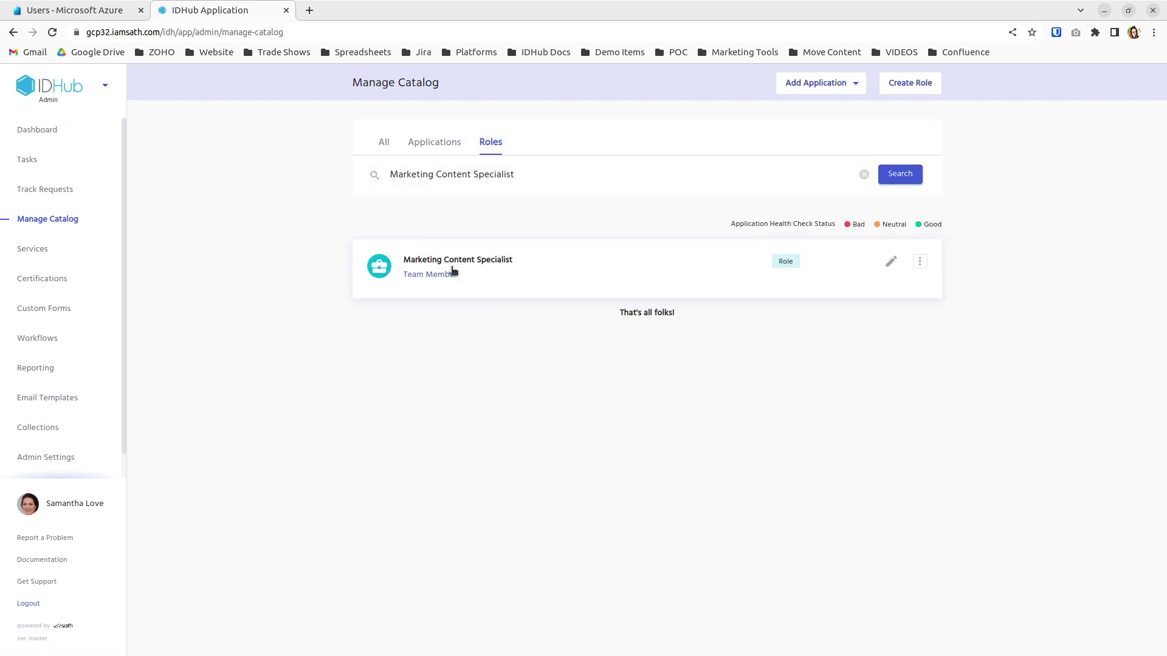
click(454, 271)
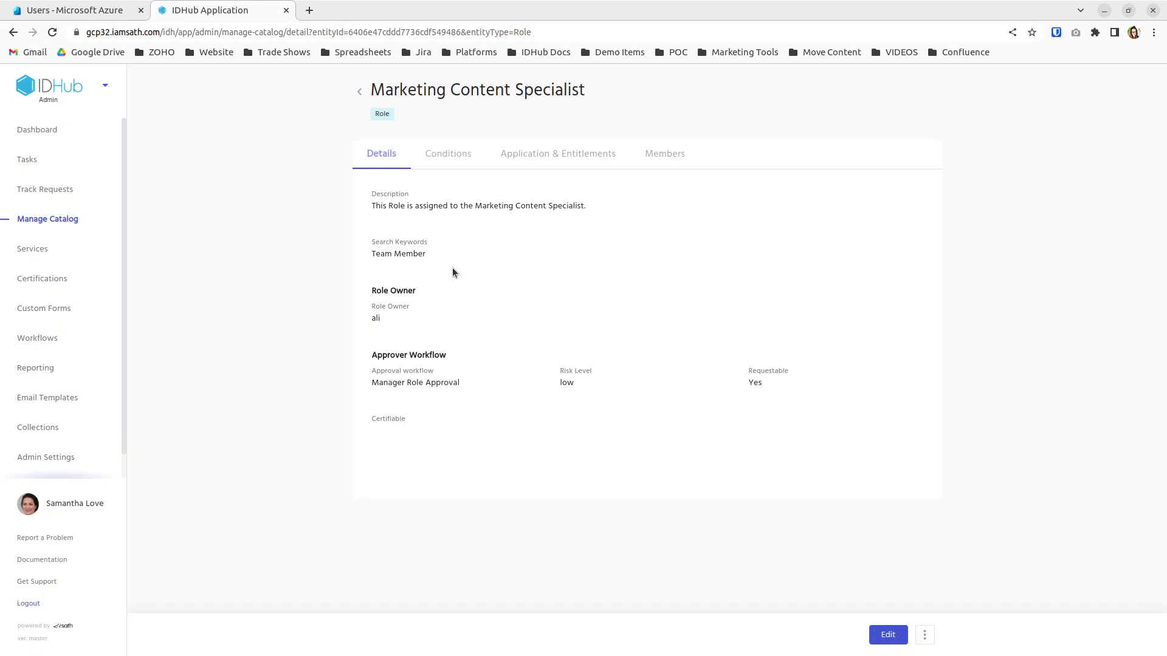
Review its jobTitle condition and its Azure AD group and Salesforce Marketing User entitlements
click(450, 154)
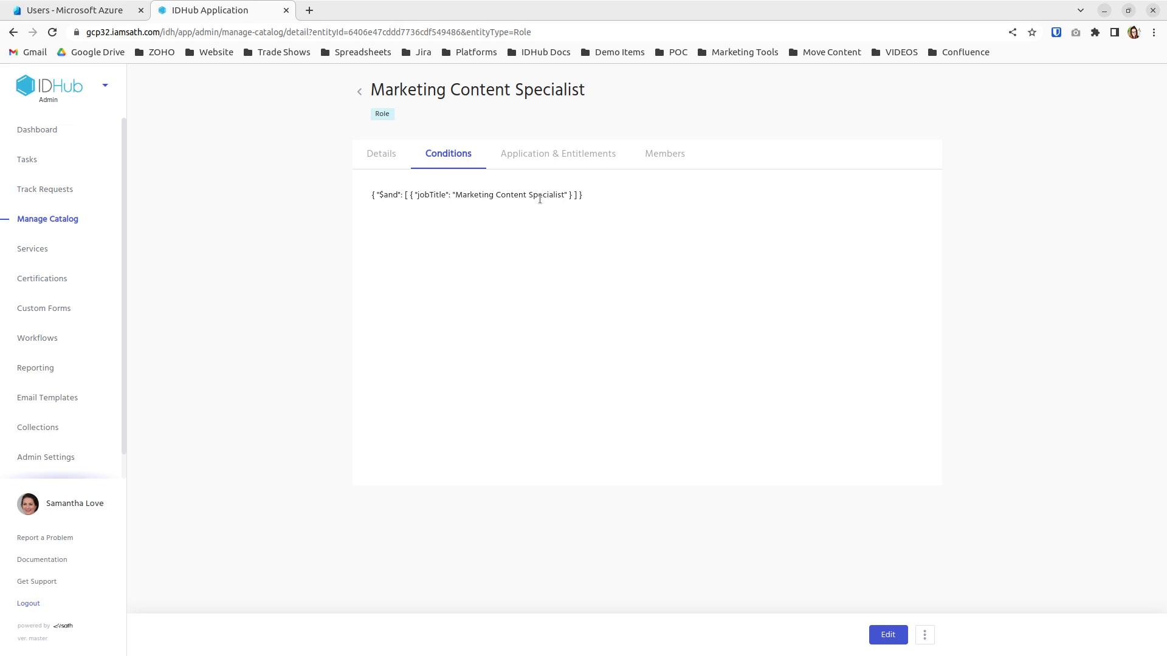
click(555, 166)
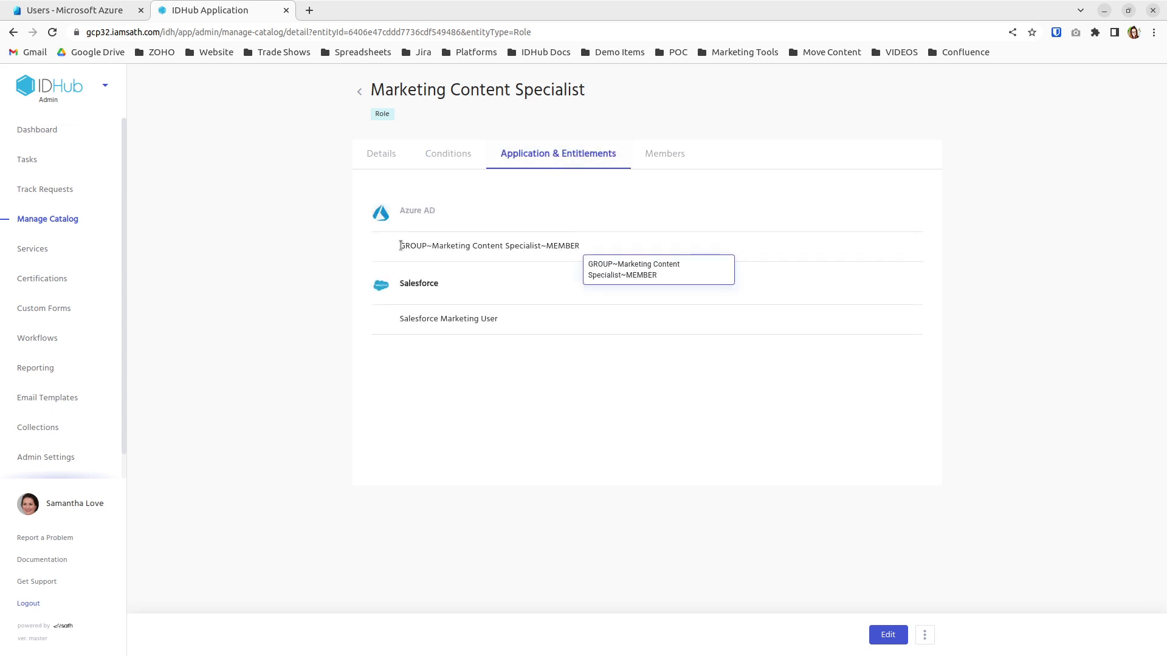
drag(400, 246, 554, 245)
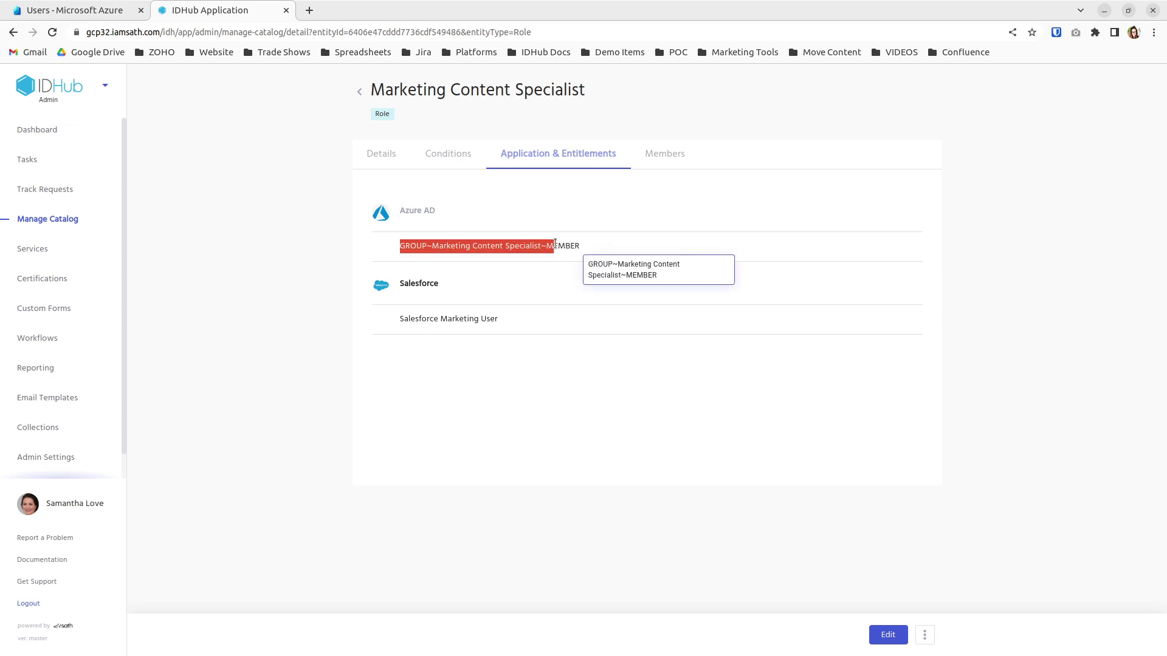
click(471, 283)
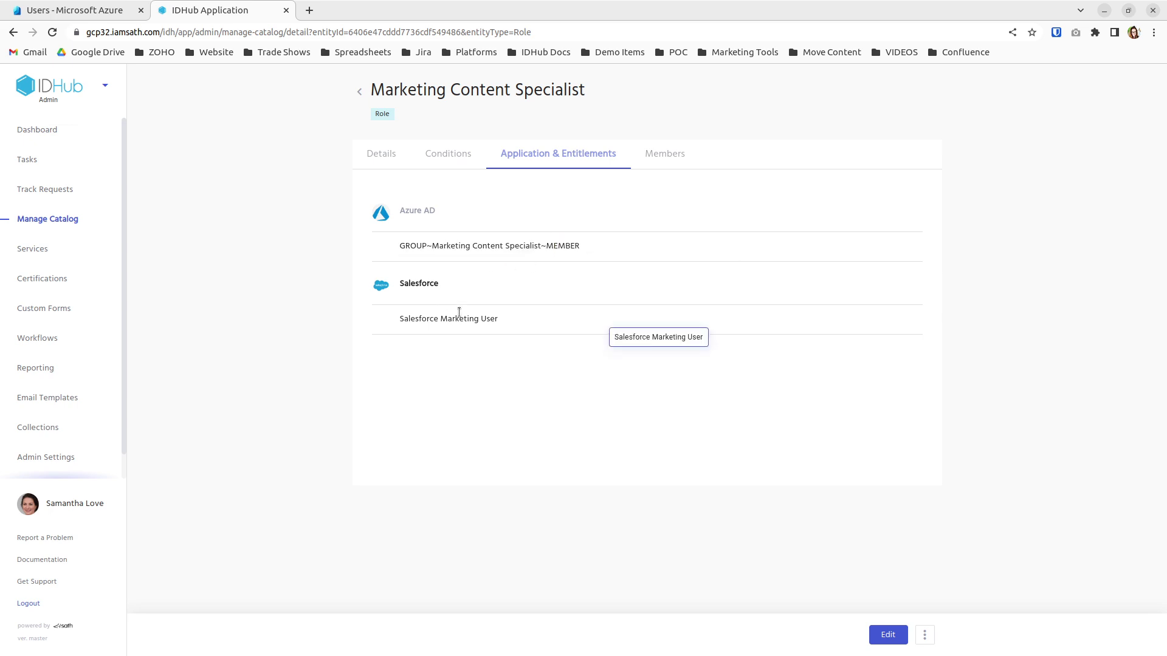
drag(400, 319, 419, 320)
click(446, 325)
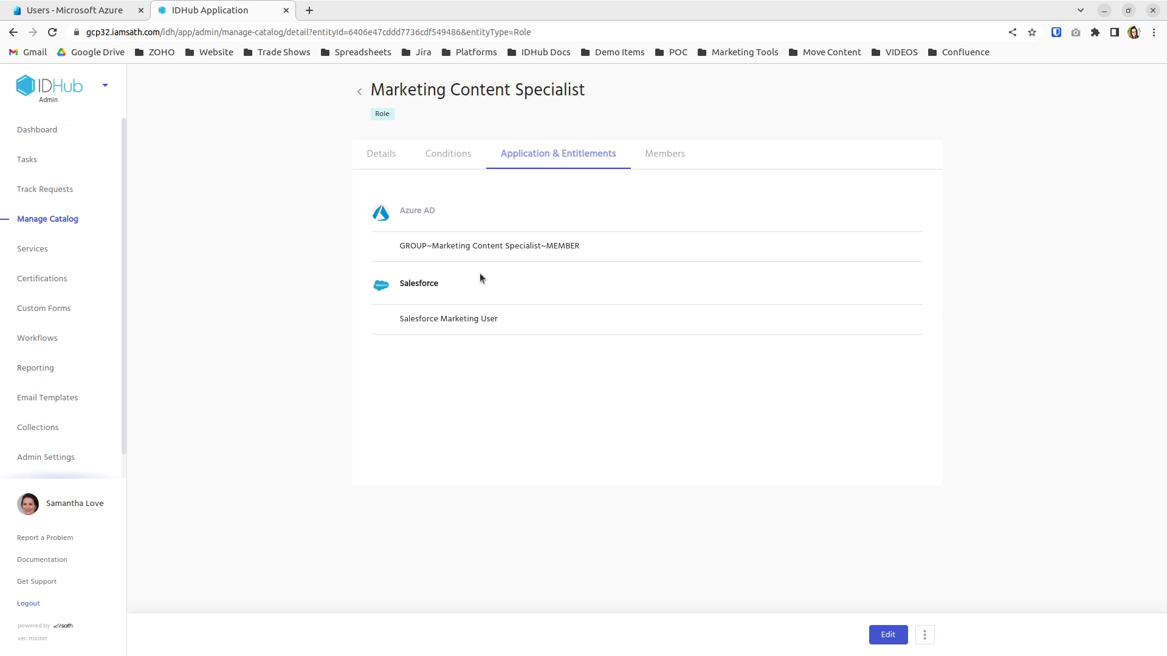
Switch IDHub to the User App and limit the catalog search to users
click(350, 95)
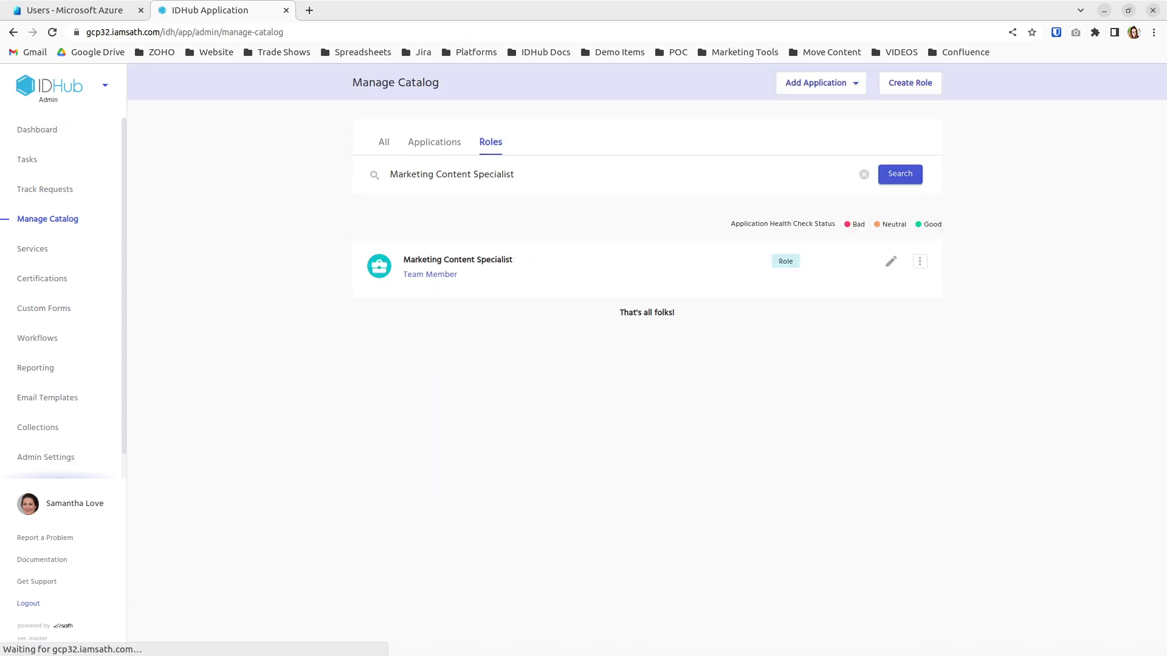
click(103, 89)
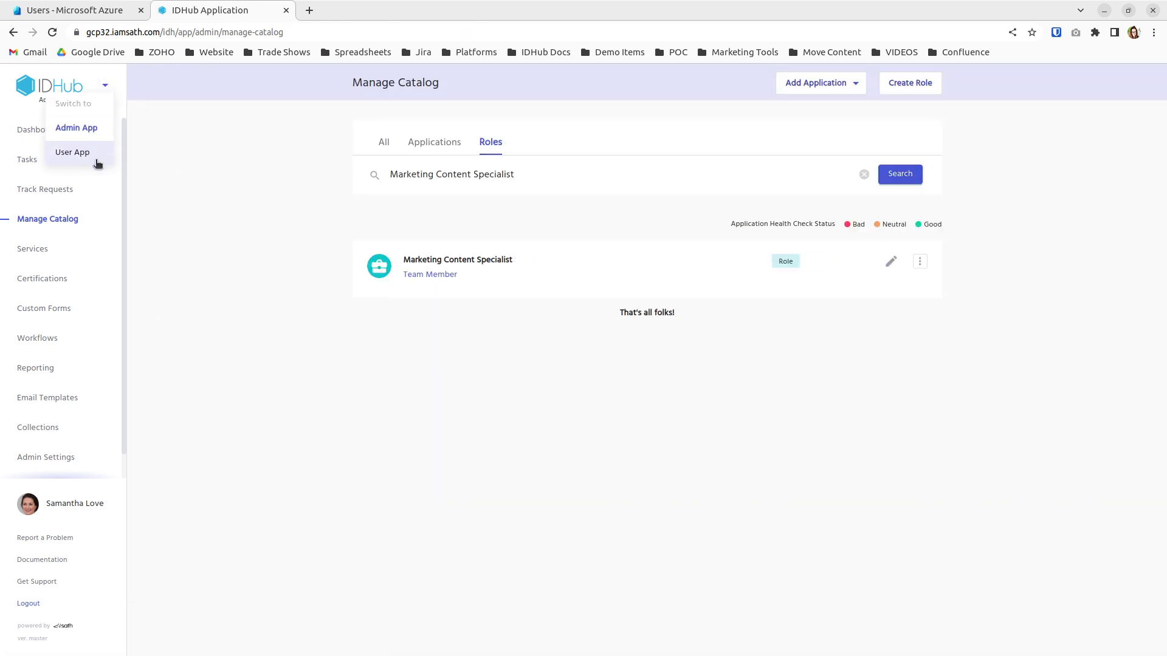
click(96, 161)
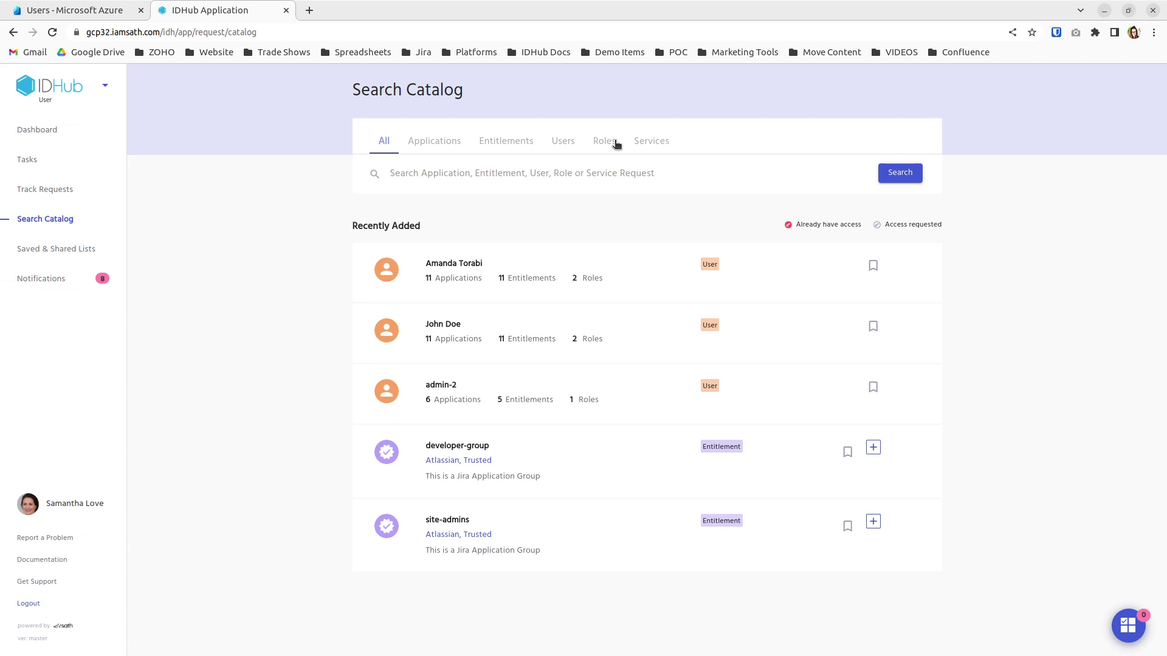
click(566, 141)
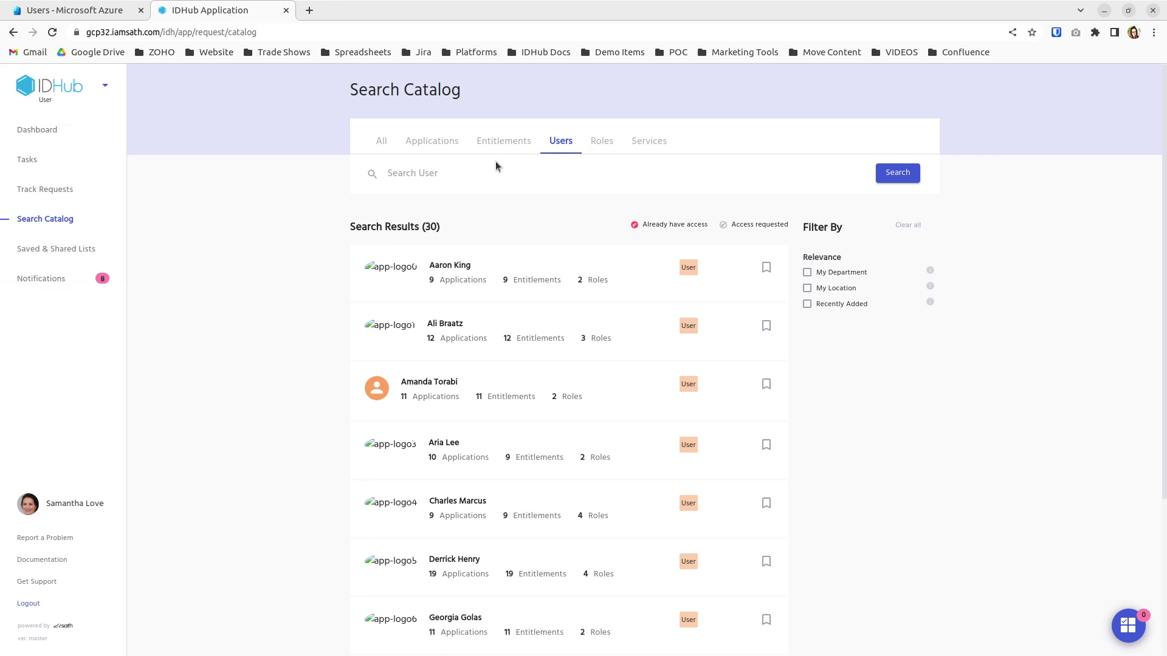
Search for the new user's full name, confirm no results, then clear the search
click(458, 172)
text(Shelly Sea)
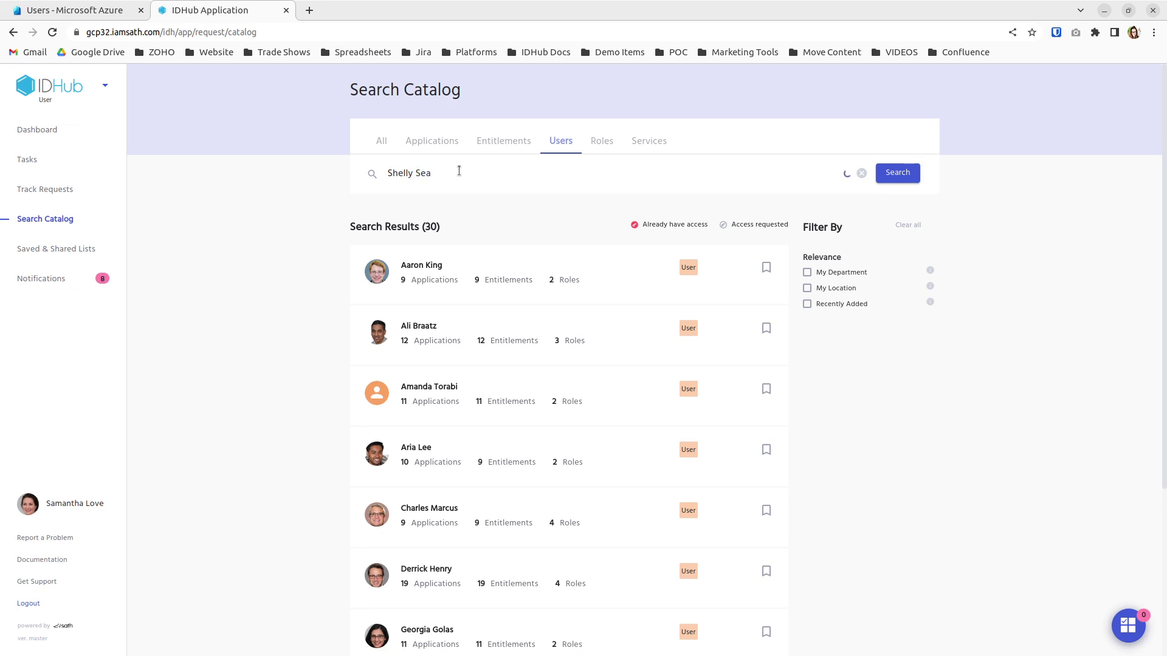
text(shore)
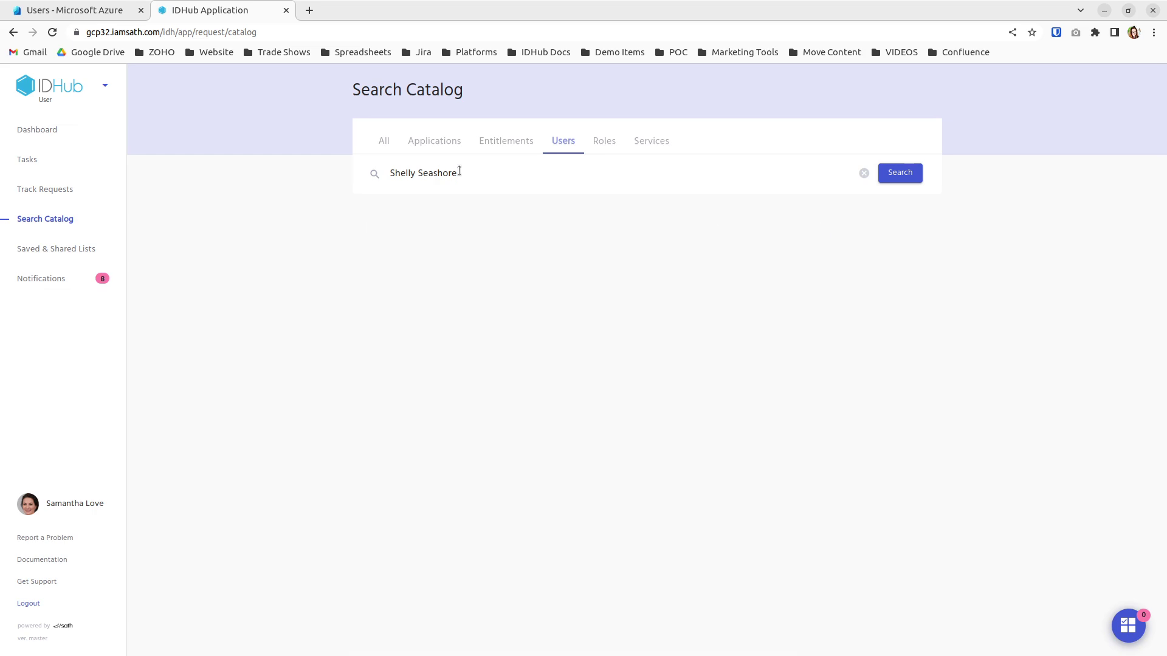
drag(466, 173, 389, 181)
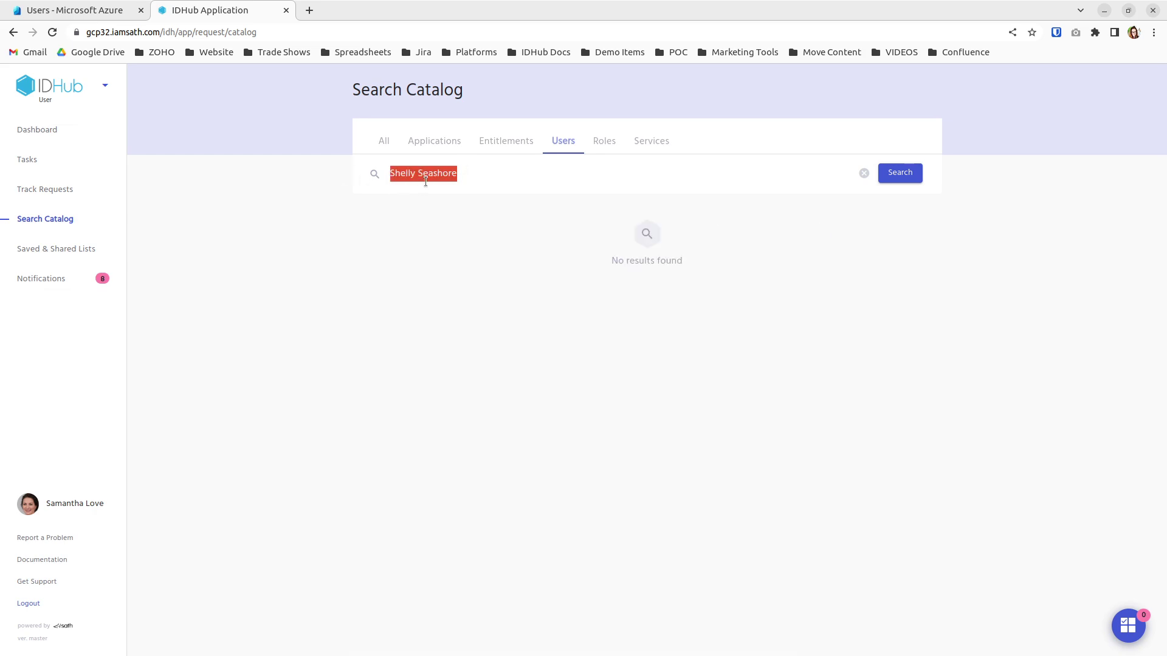
key(BackSpace)
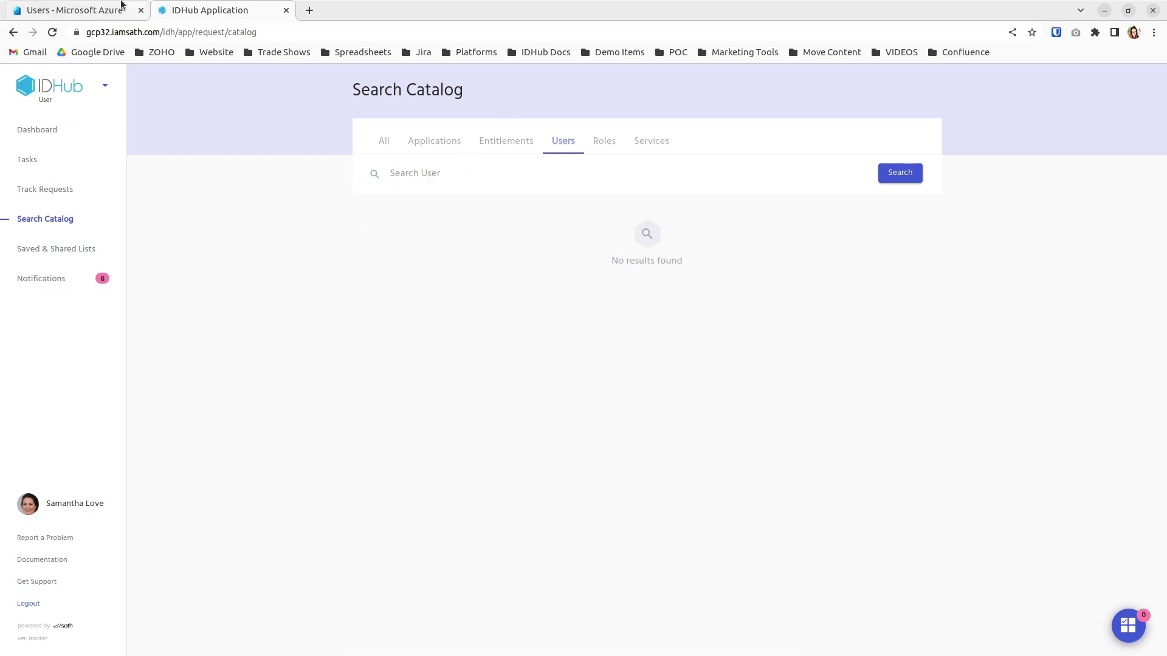
click(113, 9)
click(445, 156)
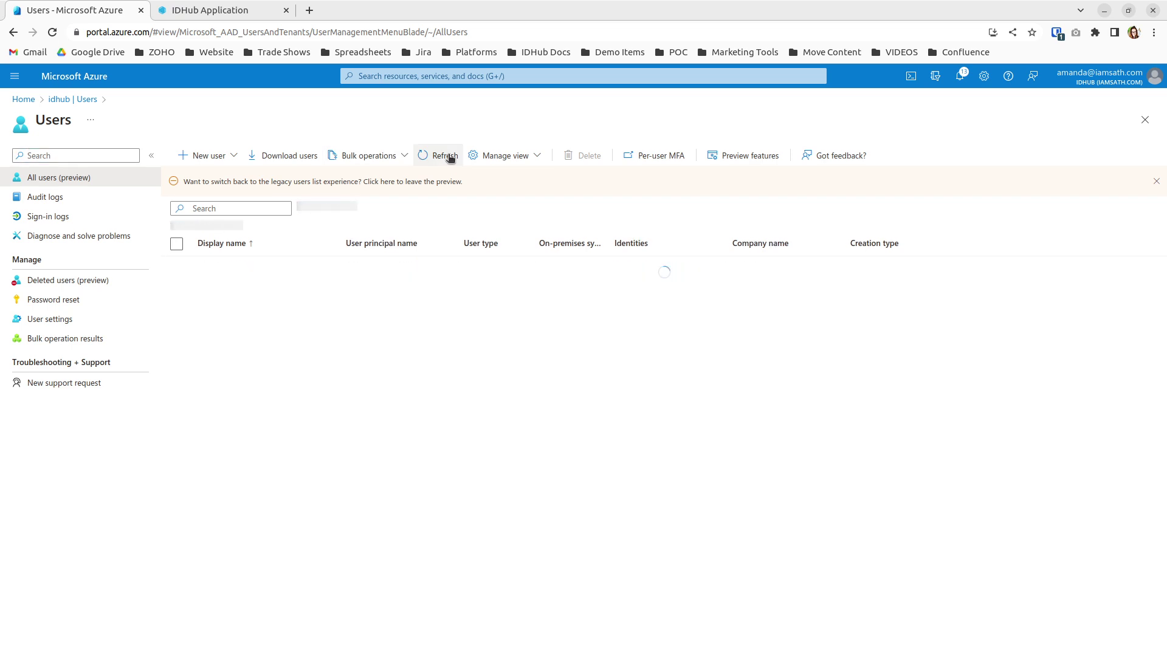
click(236, 208)
text(Shellky)
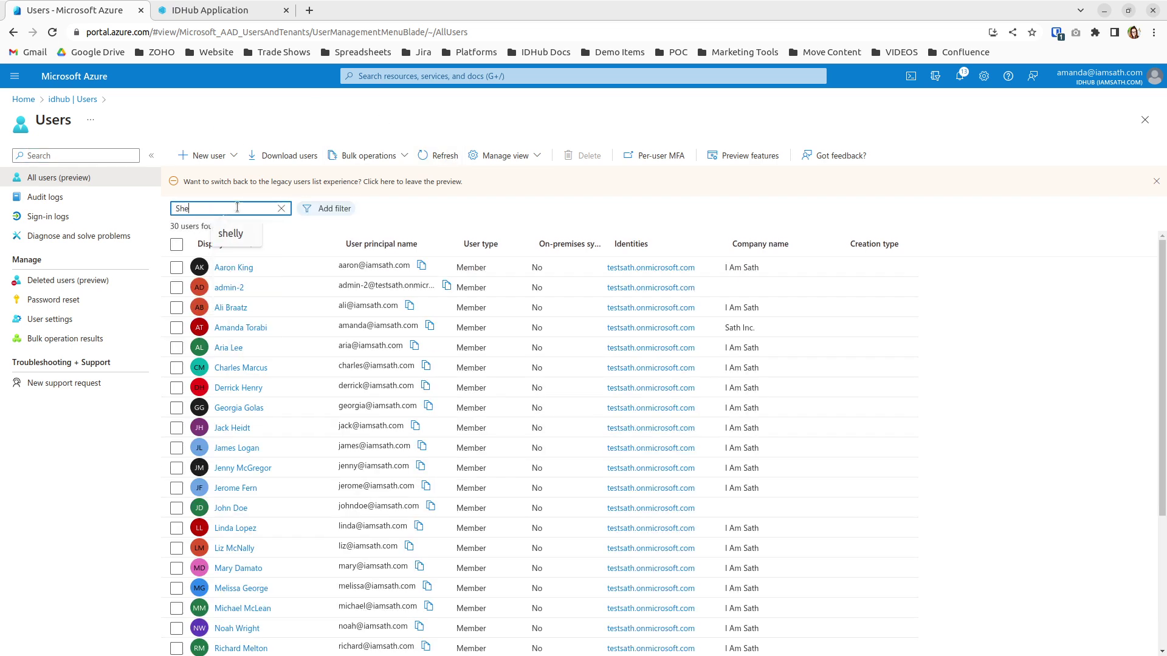
key(BackSpace)
key(BackSpace)
text(y)
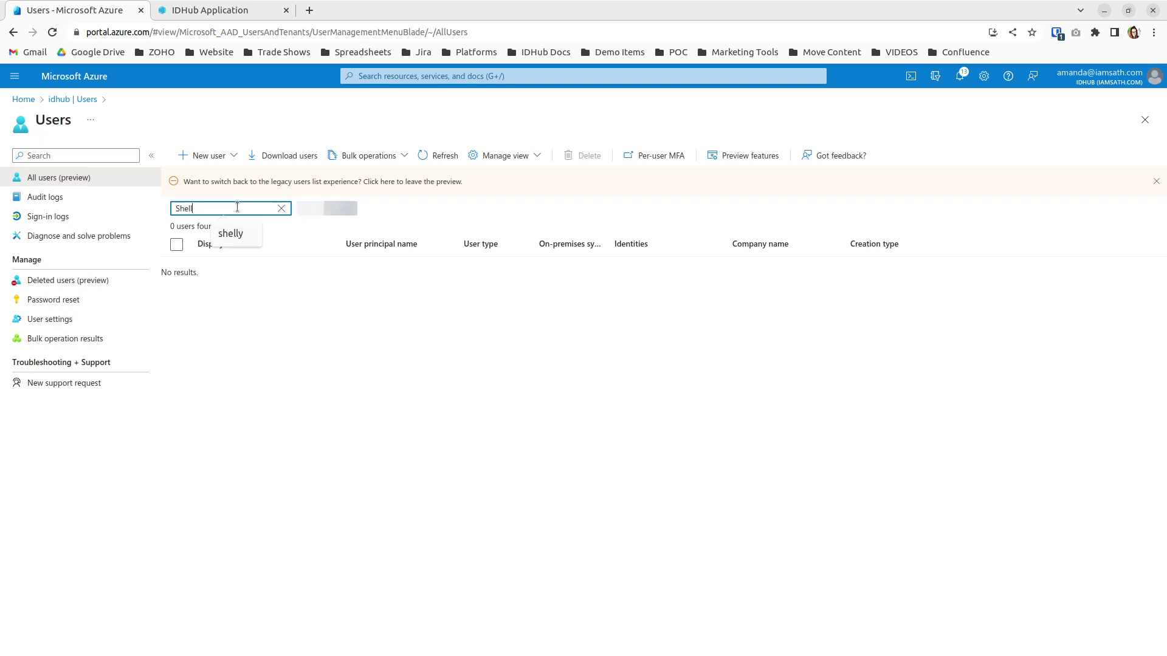
text( Seashore)
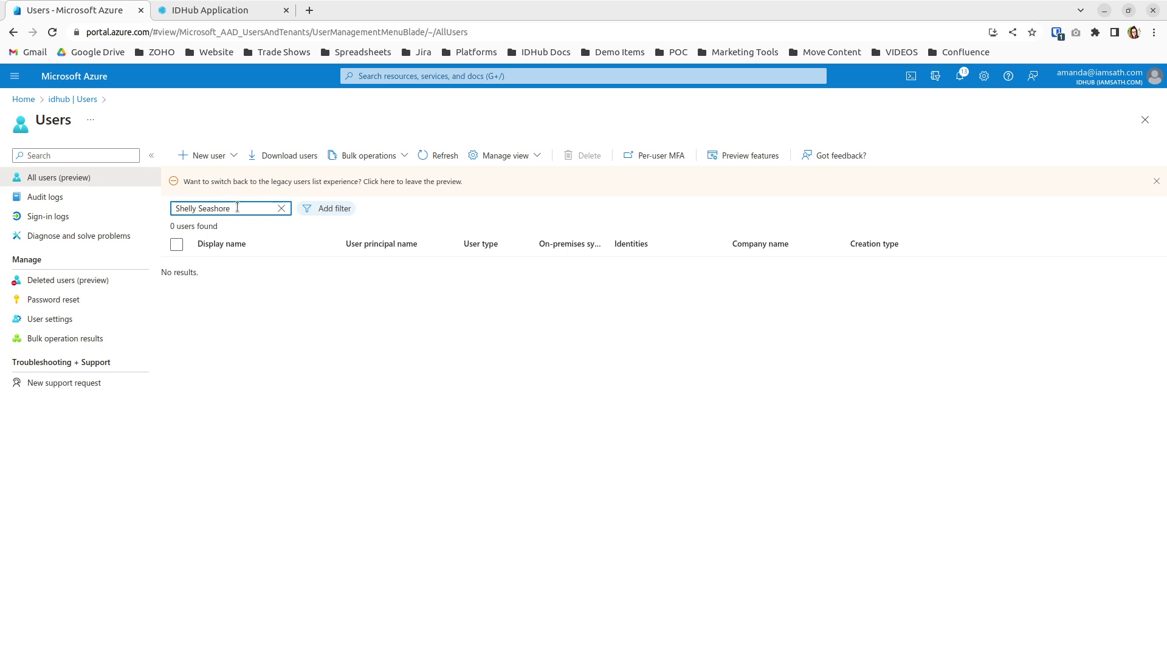
key(BackSpace)
key(BackSpace)
key(BackSpace)
key(BackSpace)
key(BackSpace)
key(BackSpace)
key(BackSpace)
key(BackSpace)
key(BackSpace)
key(BackSpace)
key(BackSpace)
key(BackSpace)
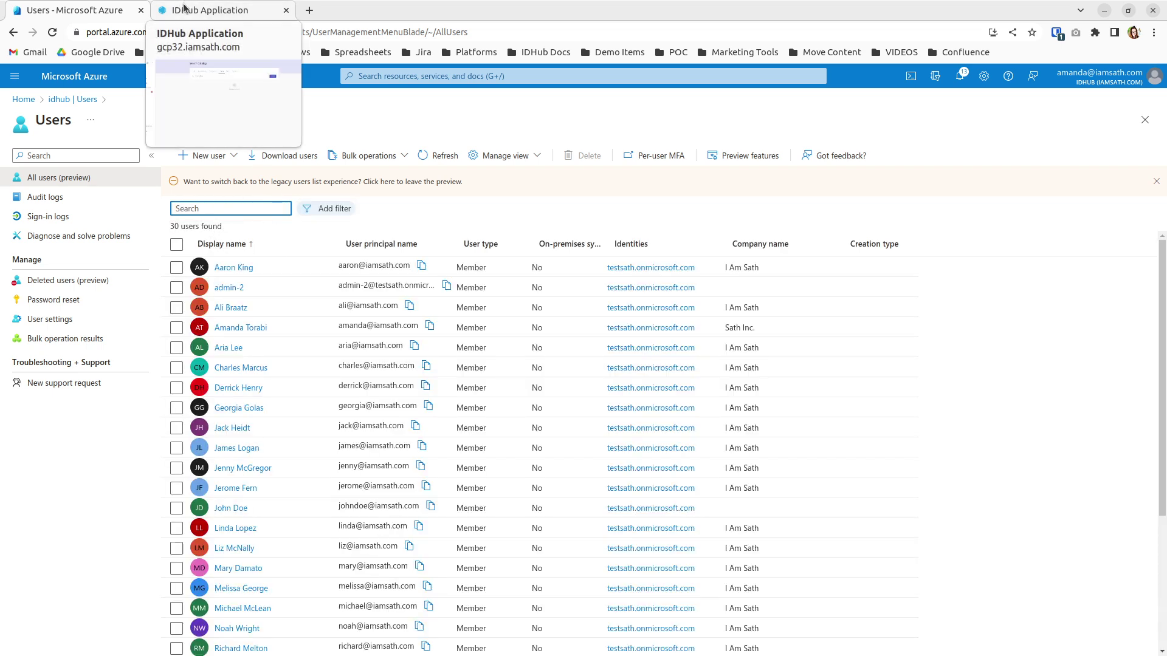
Add the Create New User service to the IDHub cart and proceed to checkout
click(184, 7)
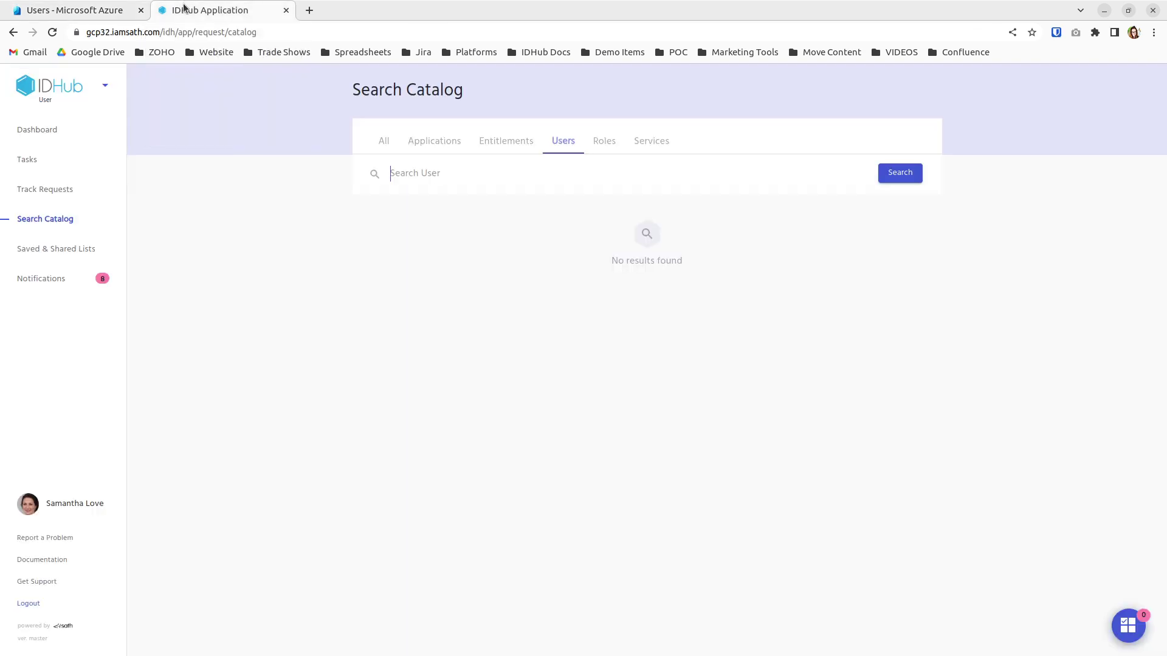
click(667, 149)
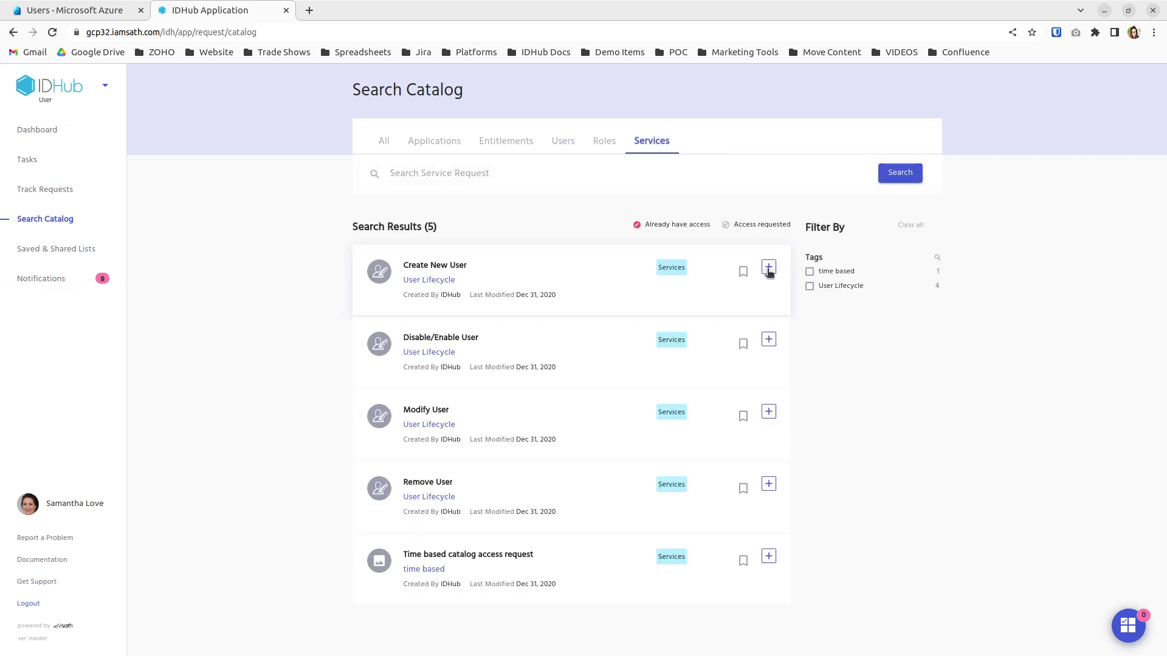
click(769, 270)
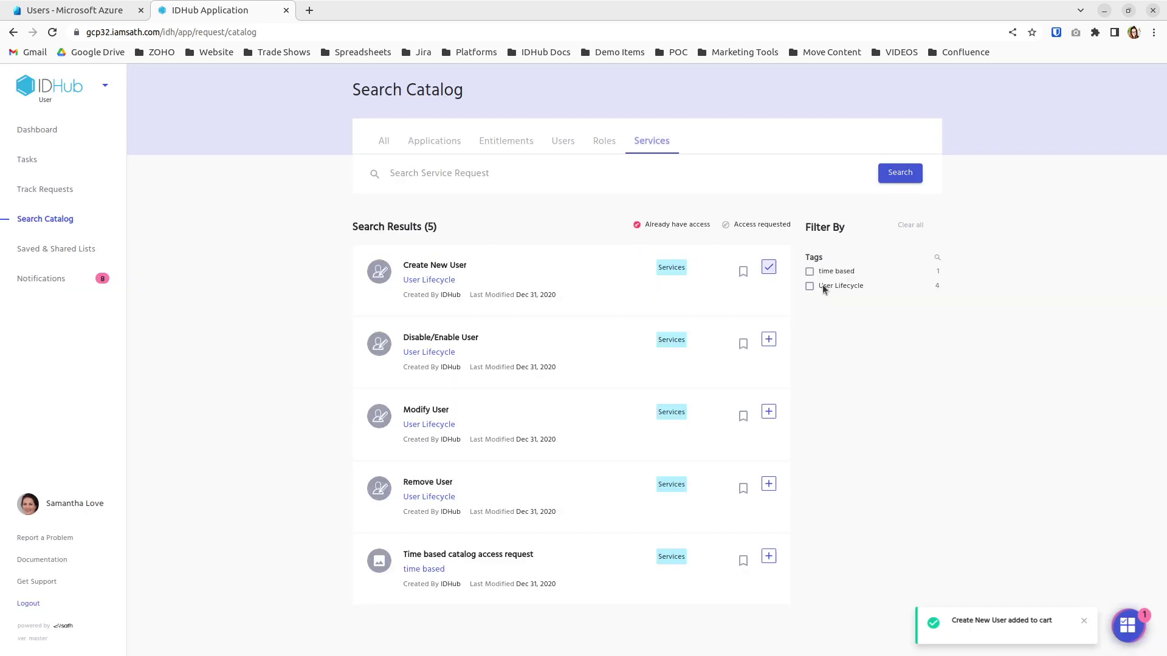
click(1128, 628)
click(1020, 593)
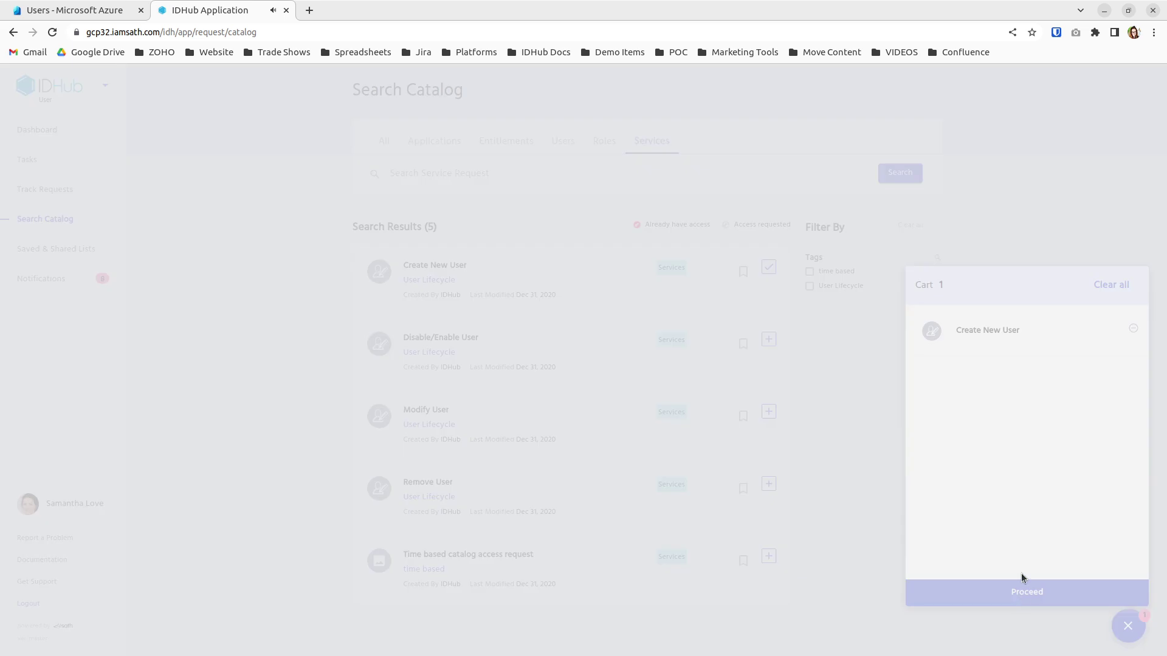
Enter the new user's first, last and display names, login ID and e-mail address
click(1130, 631)
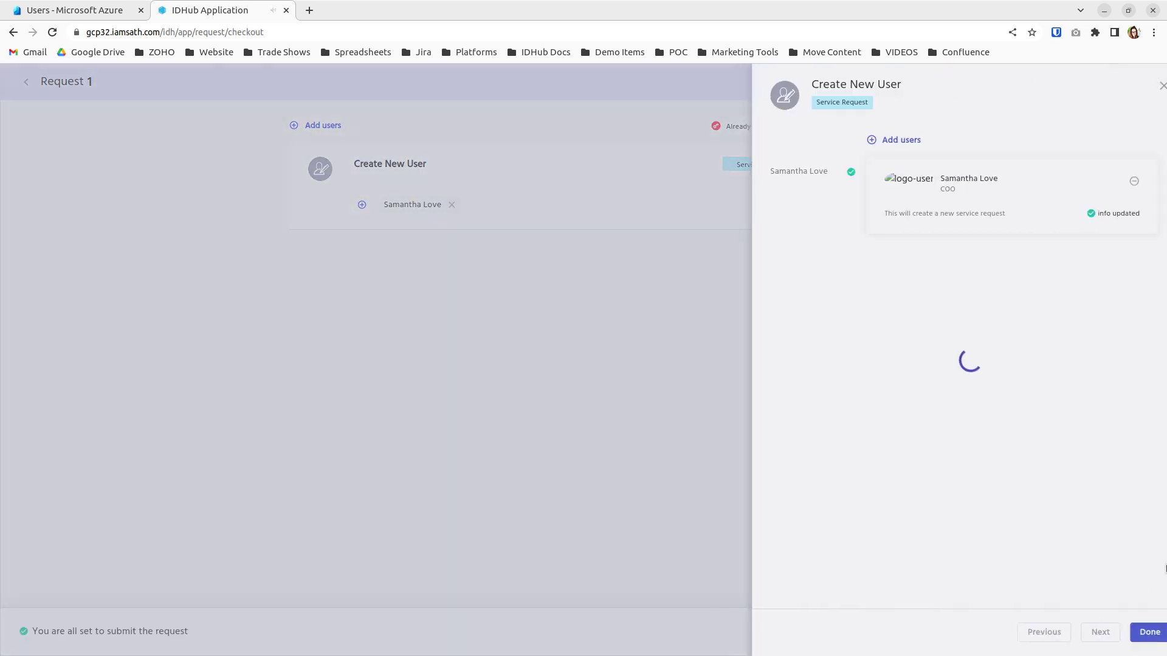
scroll(906, 243, down, 1)
click(912, 227)
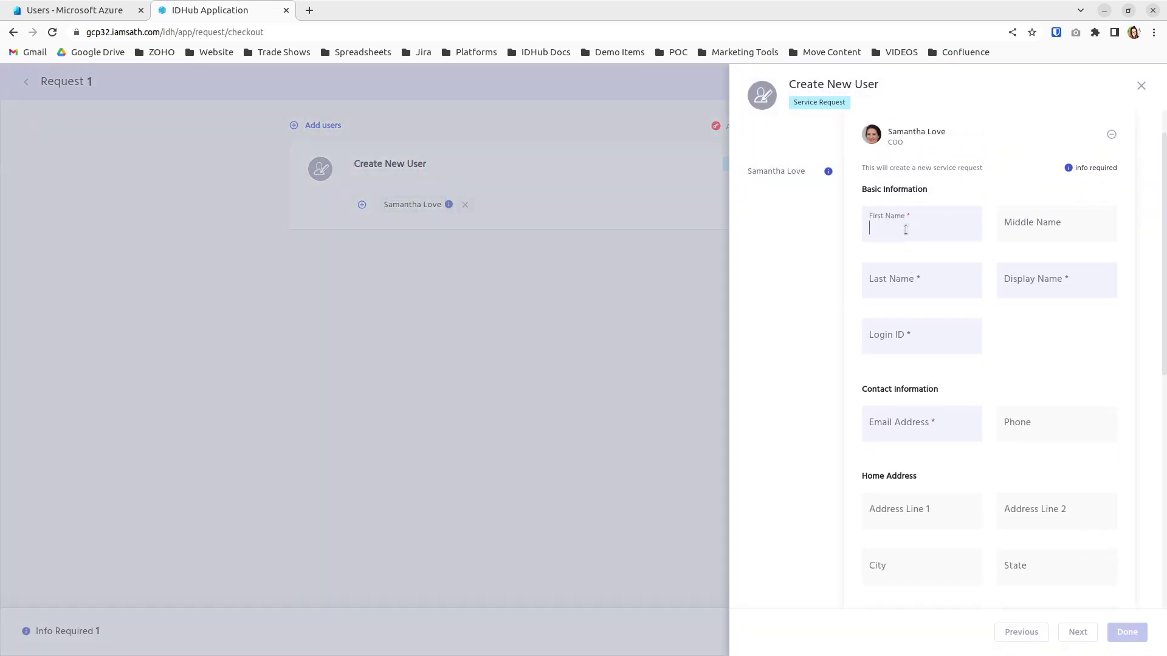
text(Shelly)
key(Tab)
key(Tab)
text(Seashore)
key(Tab)
text(She)
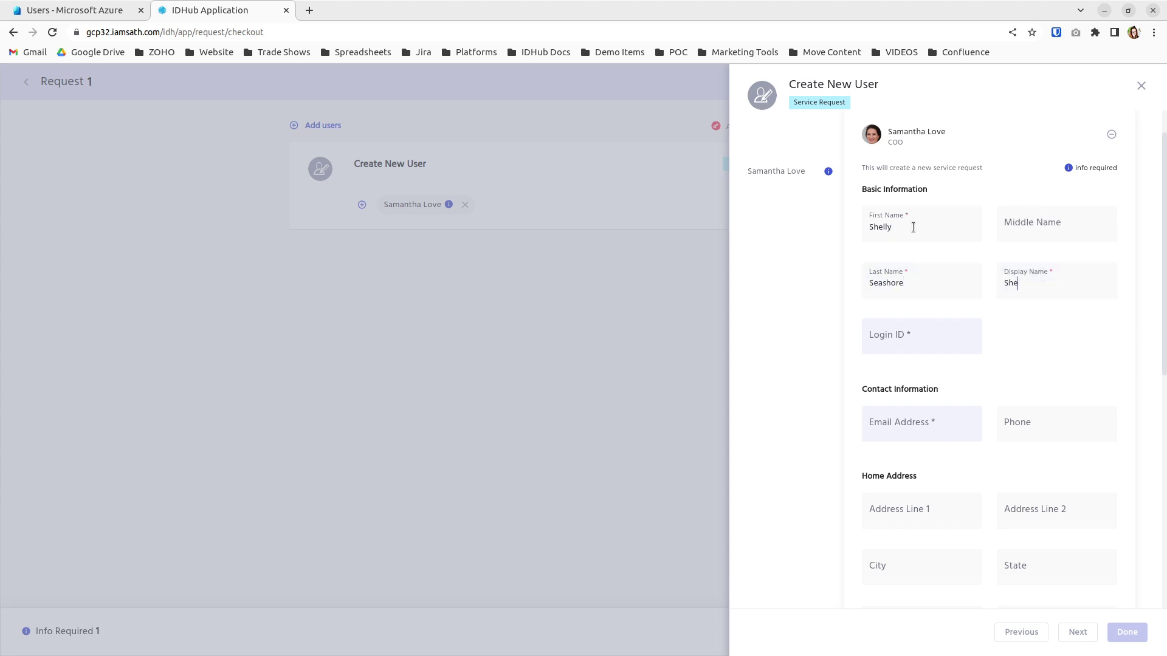
text(lly Seashore)
key(Tab)
text(shelly)
key(Tab)
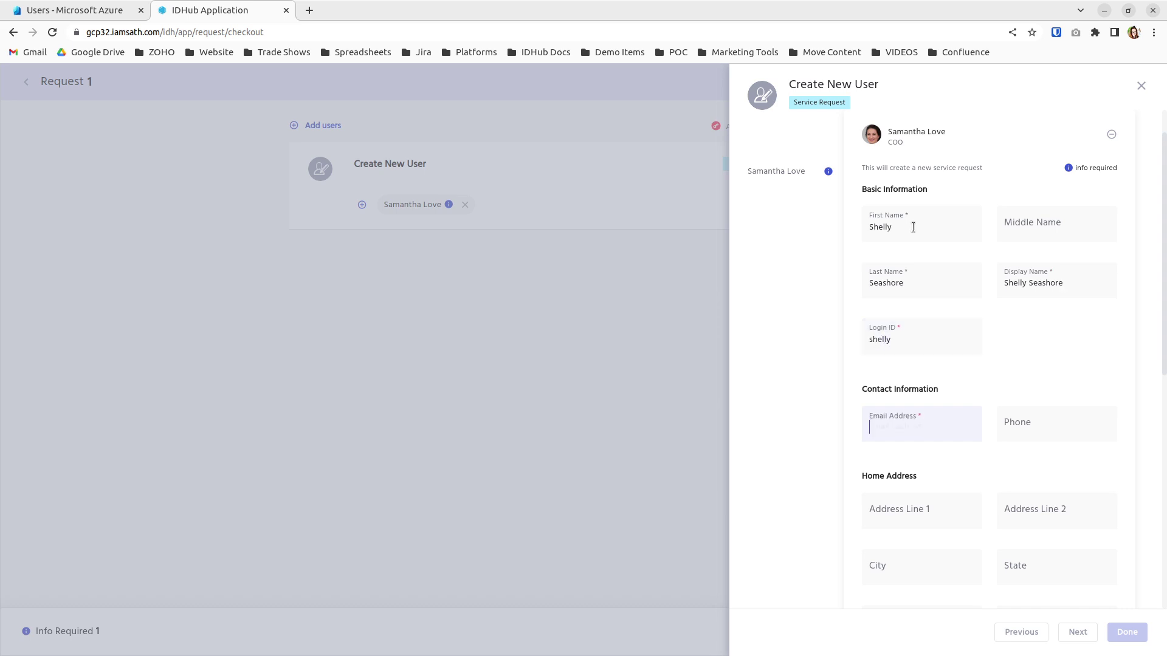
Choose the new user's manager and enter job title Marketing Content Specialist
scroll(1000, 315, down, 3)
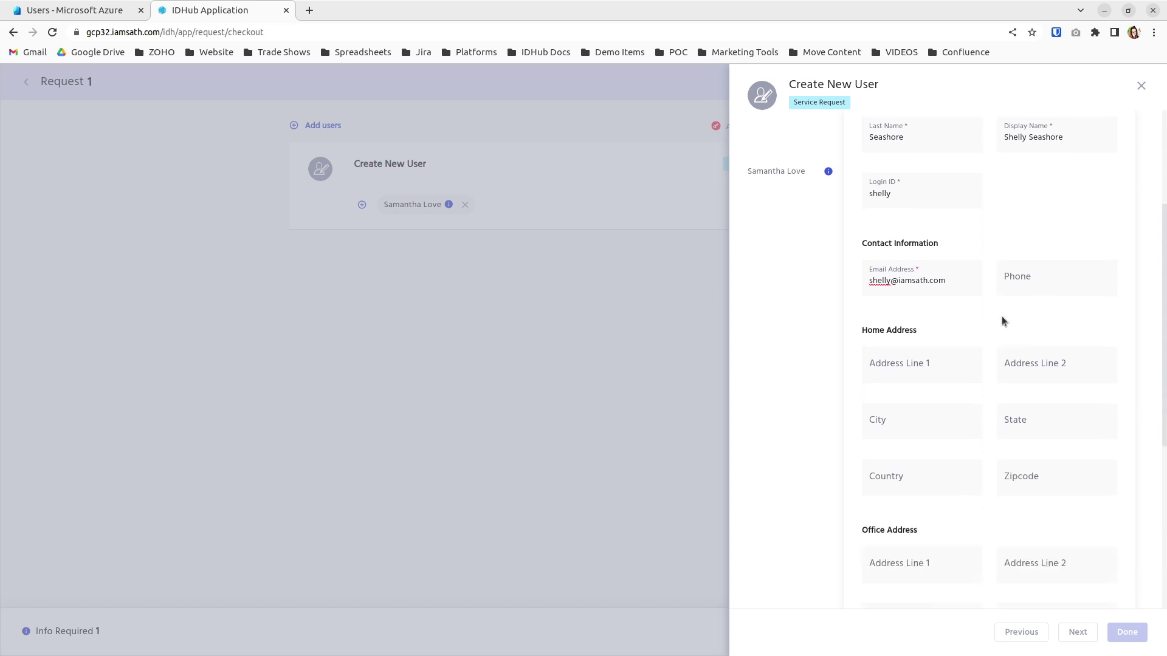
scroll(997, 222, down, 4)
click(936, 431)
scroll(945, 547, down, 5)
click(939, 587)
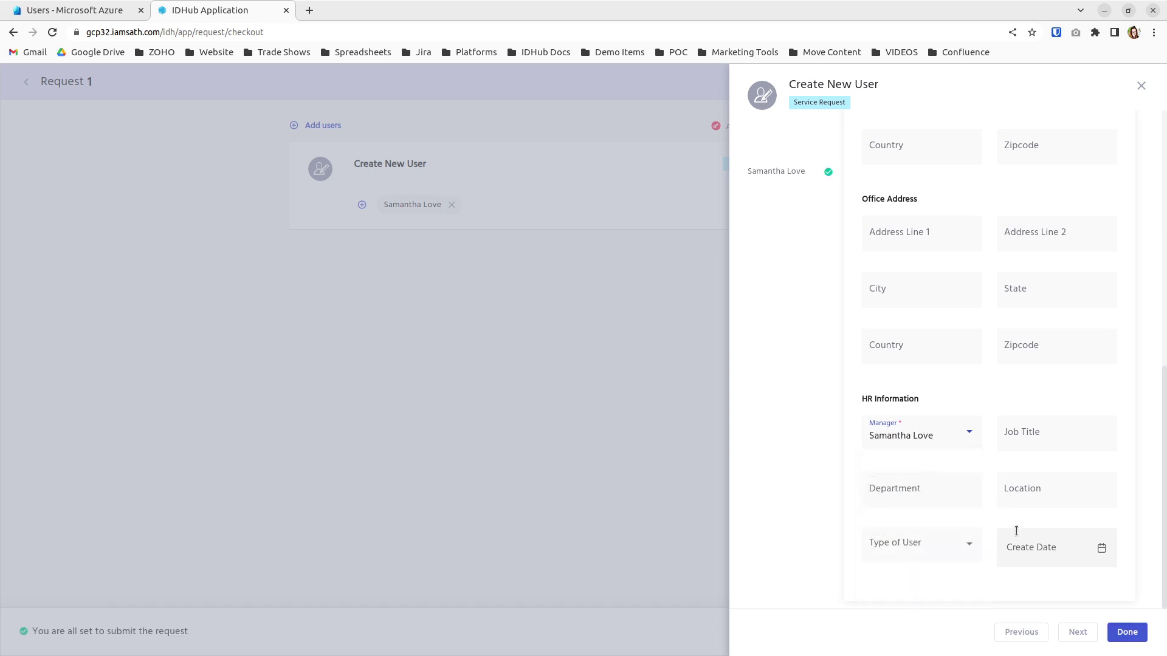
click(1045, 429)
text(Marketing Content Specialist)
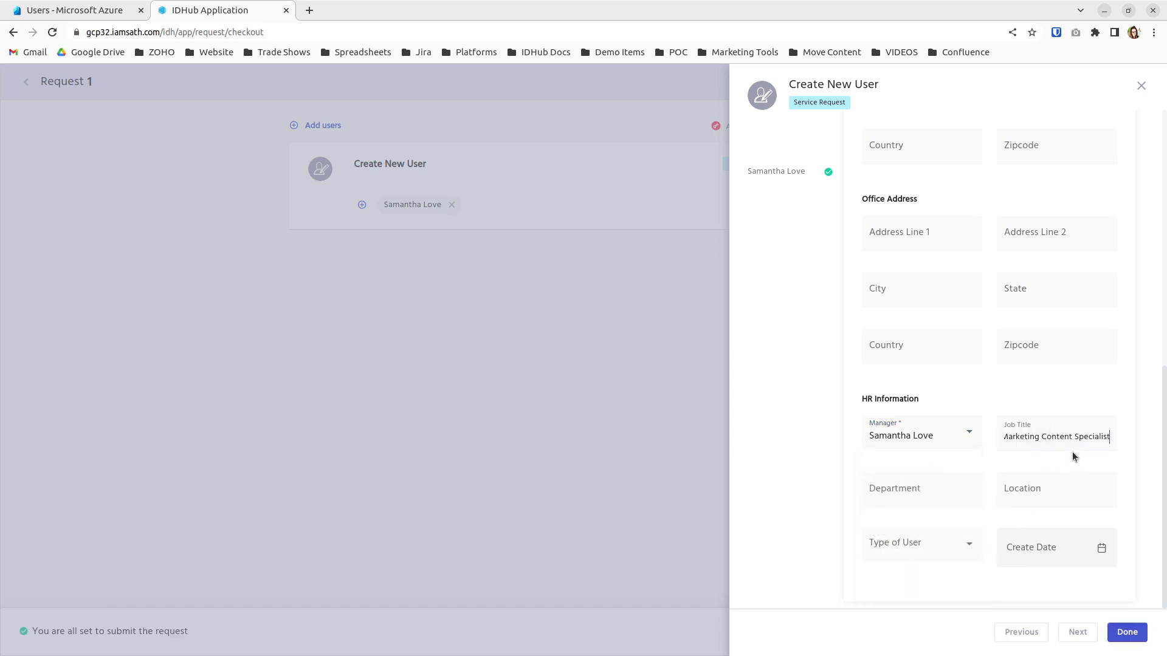
Set department Marketing, user type Employee and create date 05/15/2023
click(910, 490)
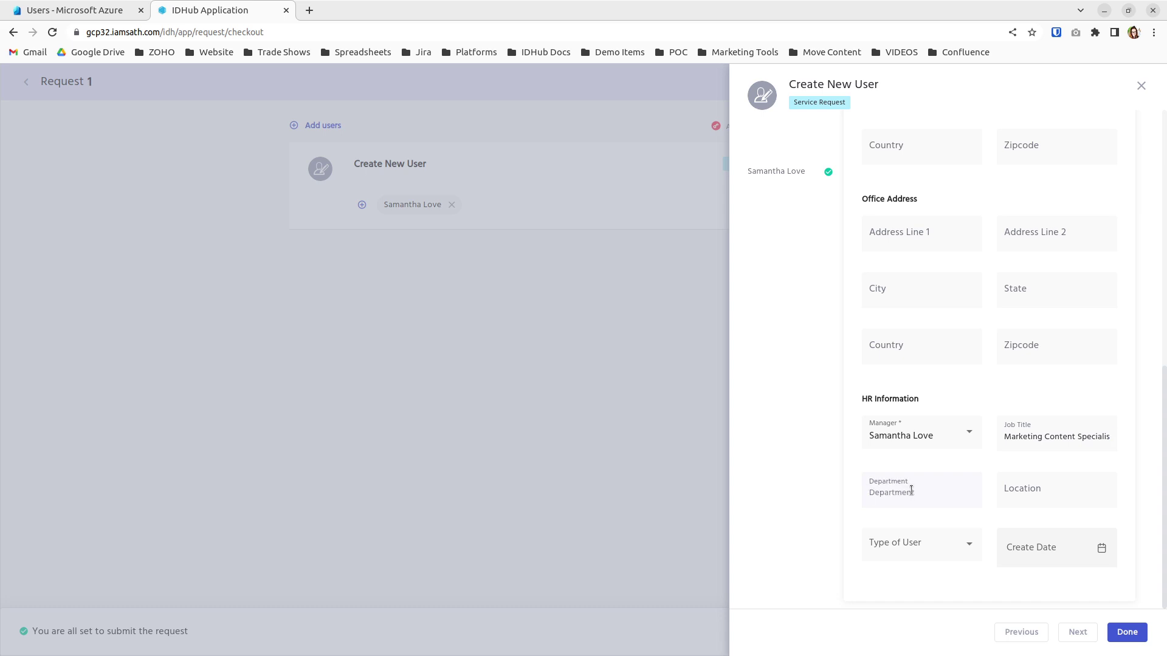
text(Marketing)
click(924, 561)
click(908, 604)
click(1012, 539)
click(895, 436)
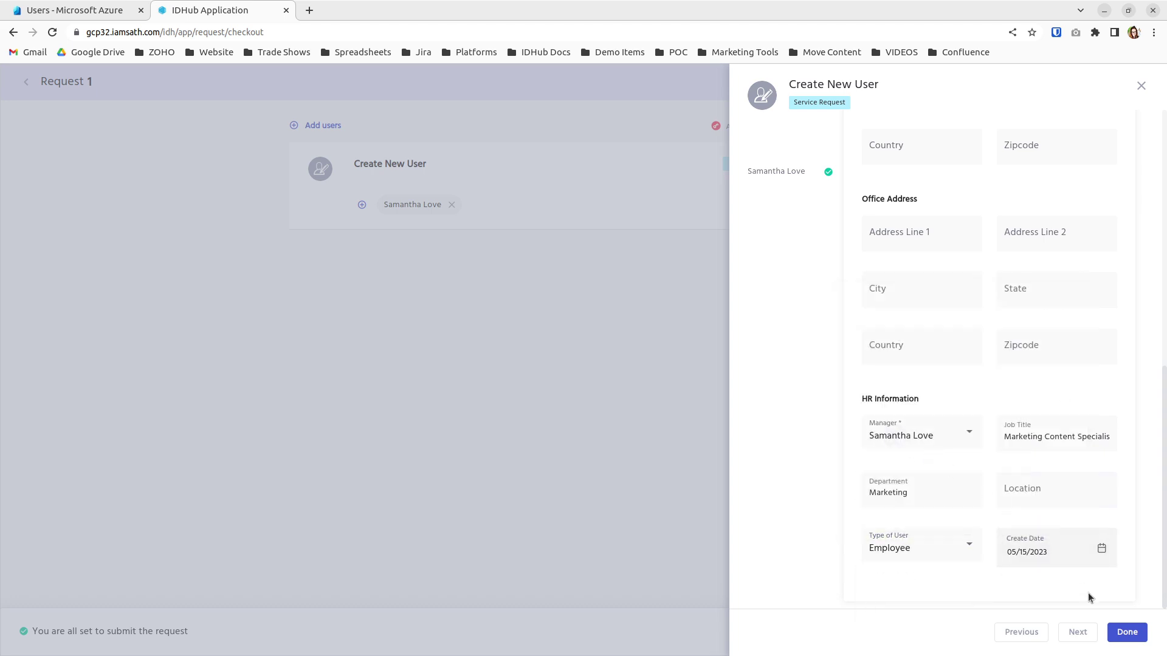
scroll(1055, 505, up, 10)
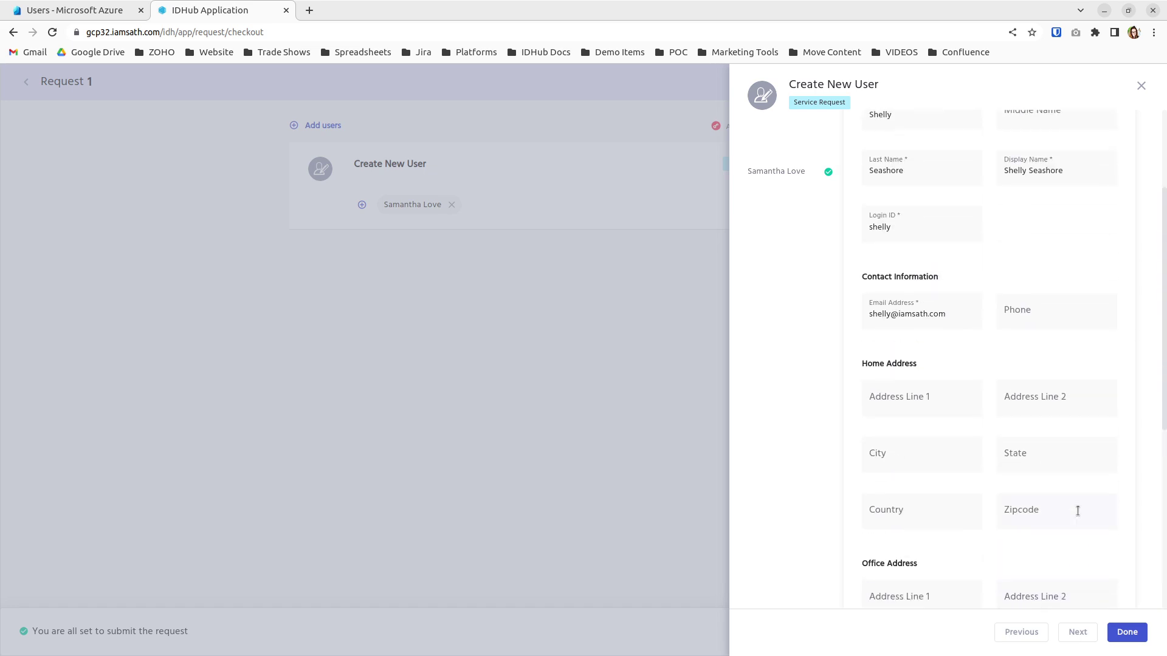
Submit the Create New User request with justification 'new user' and open the Tasks list
click(1128, 633)
click(1127, 633)
click(862, 621)
text(new user)
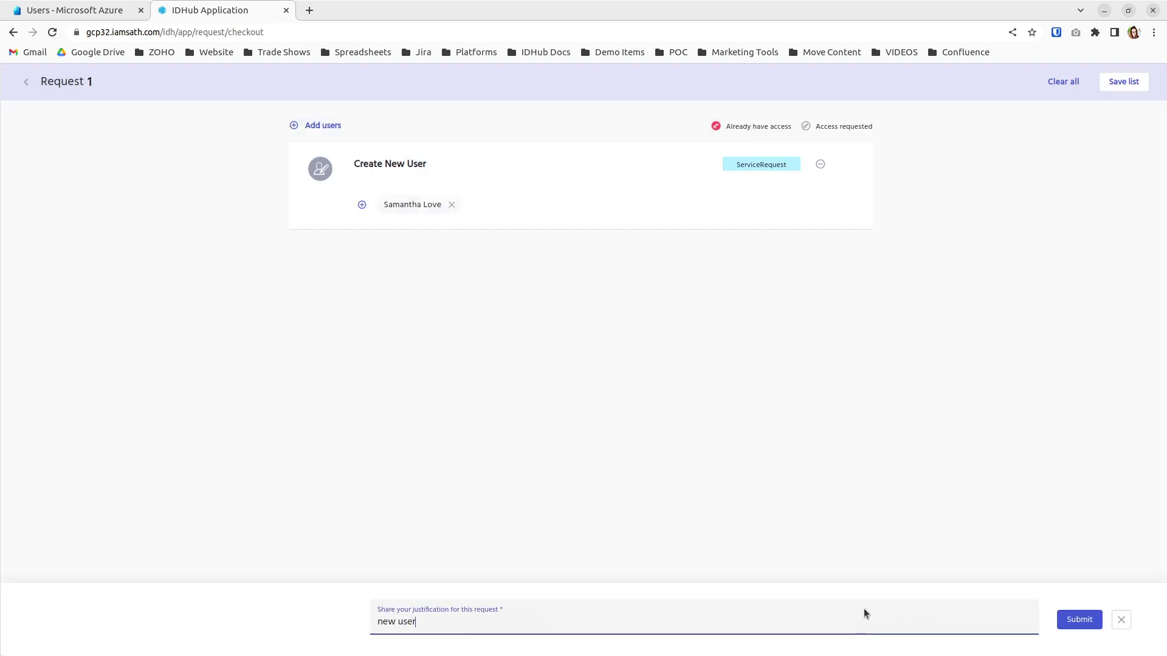
click(1075, 619)
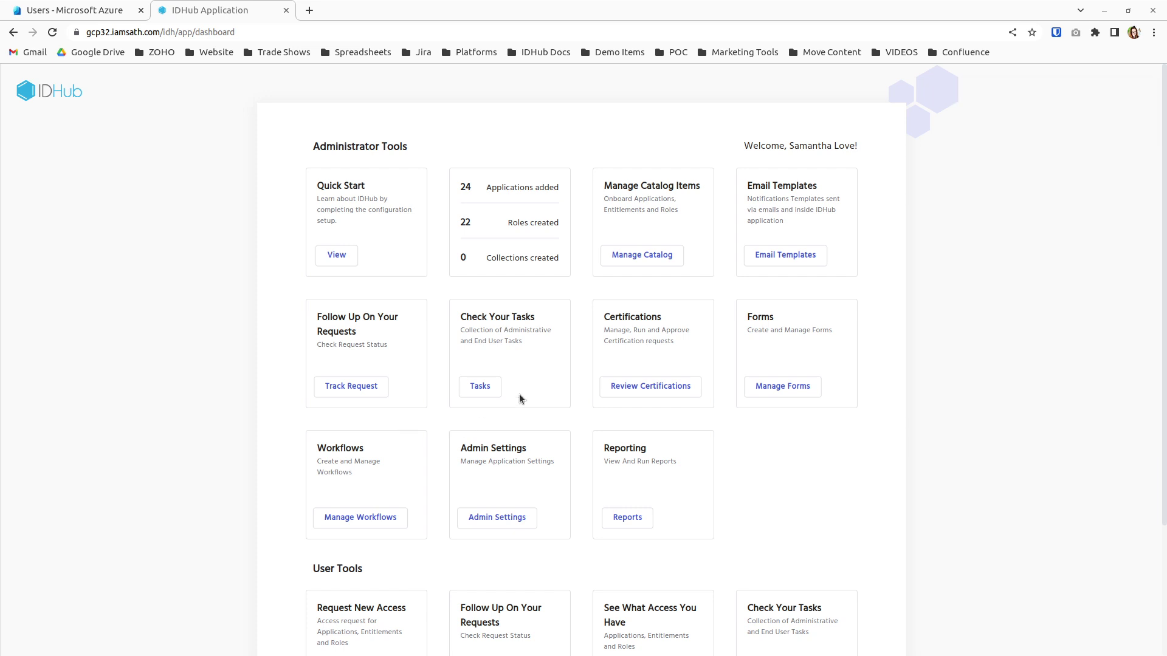
click(480, 387)
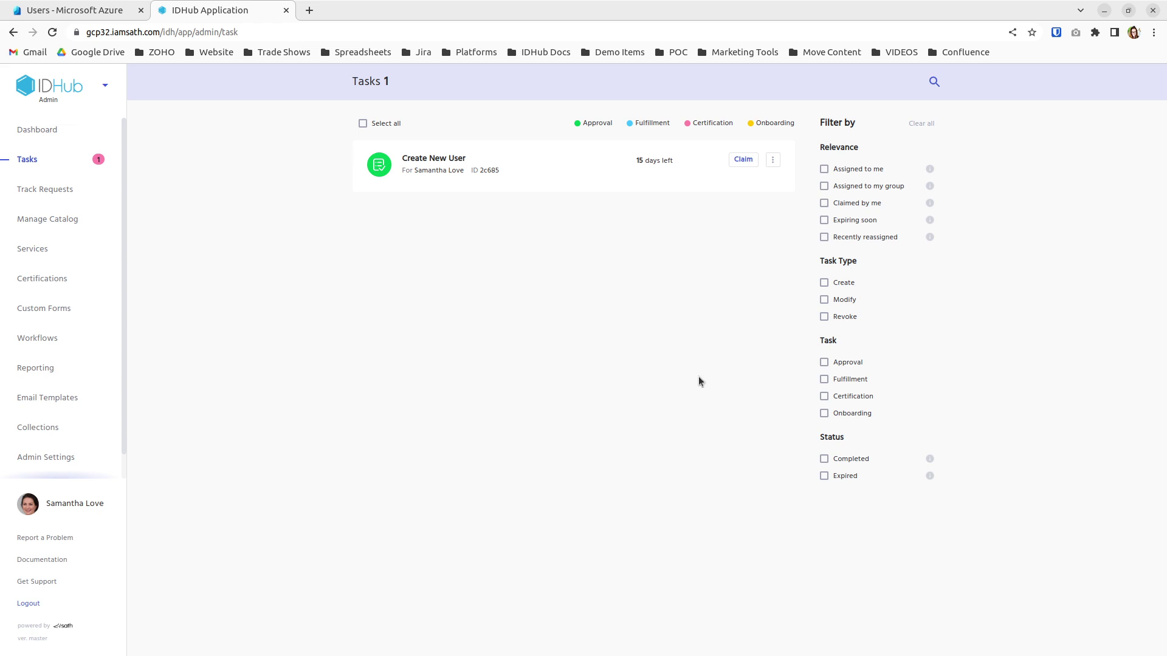
Claim the Create New User task and review its submitted form values
click(744, 159)
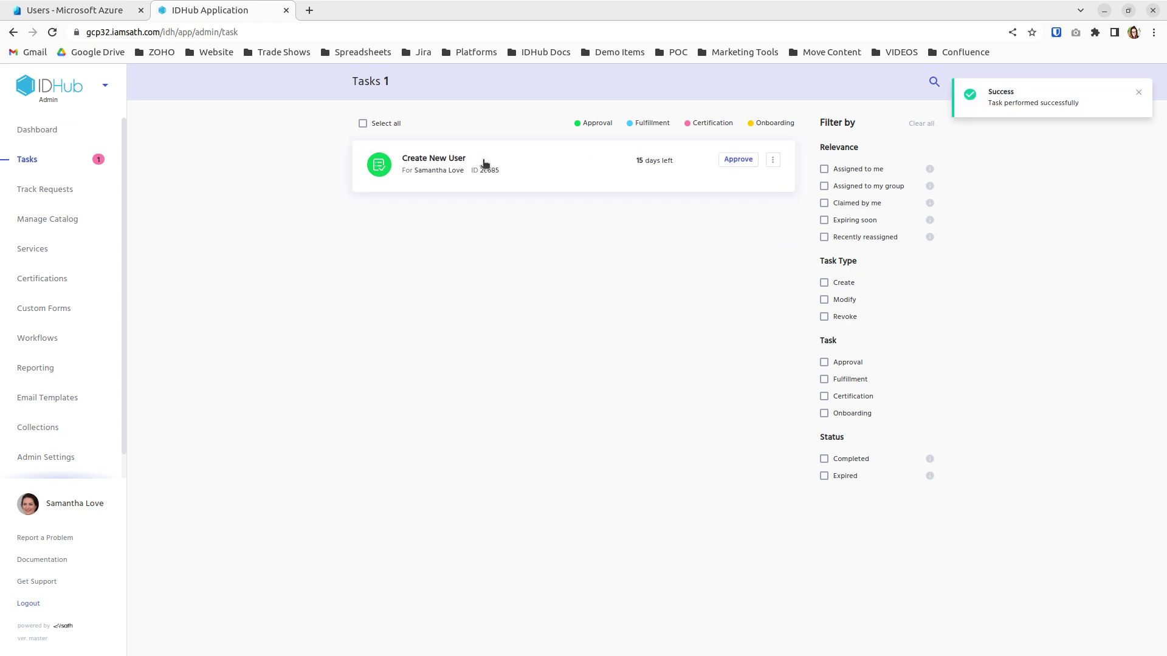
click(484, 162)
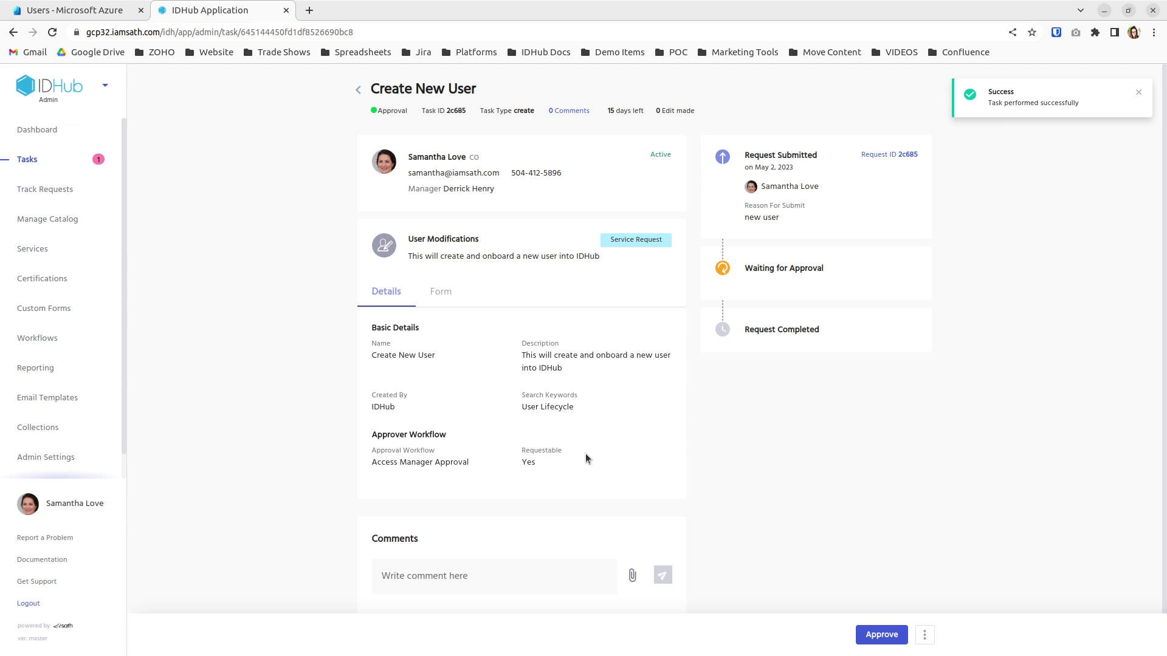
click(435, 297)
scroll(446, 305, down, 1)
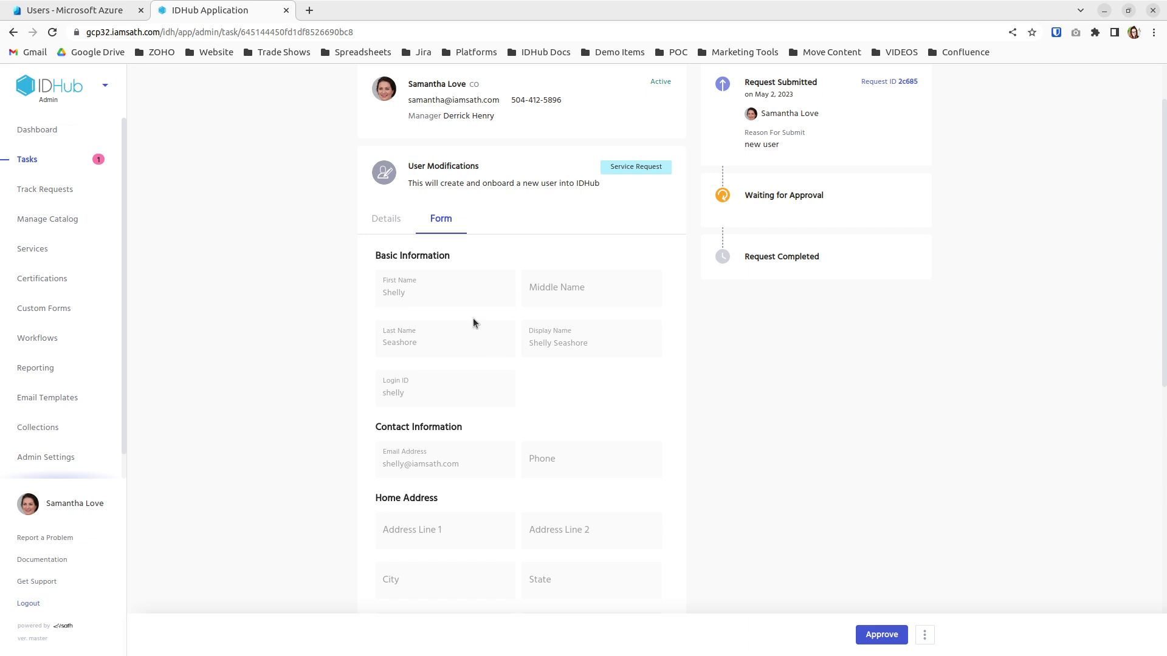
scroll(542, 392, down, 6)
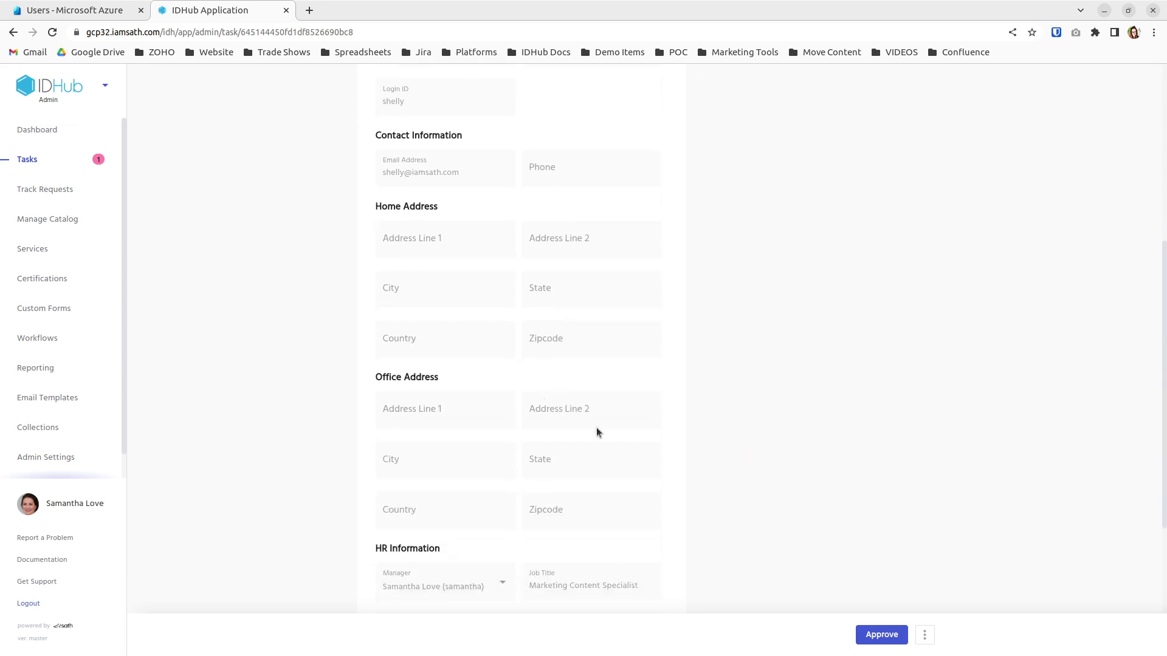
scroll(596, 428, down, 2)
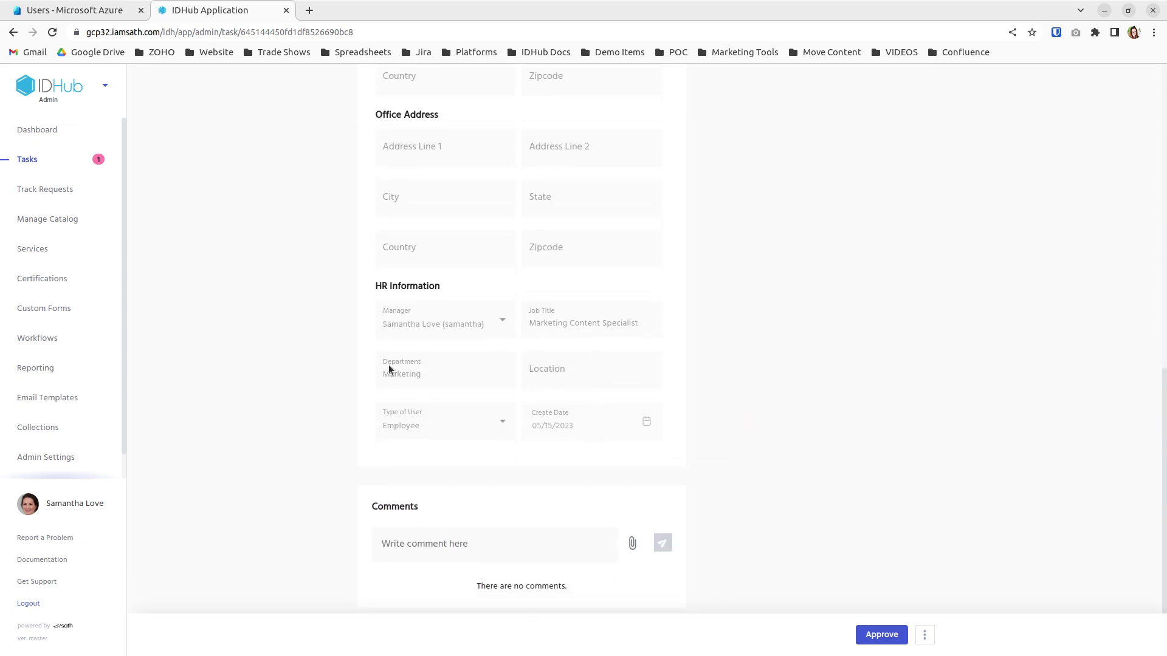
Approve the onboarding request with the reason 'approved'
click(903, 635)
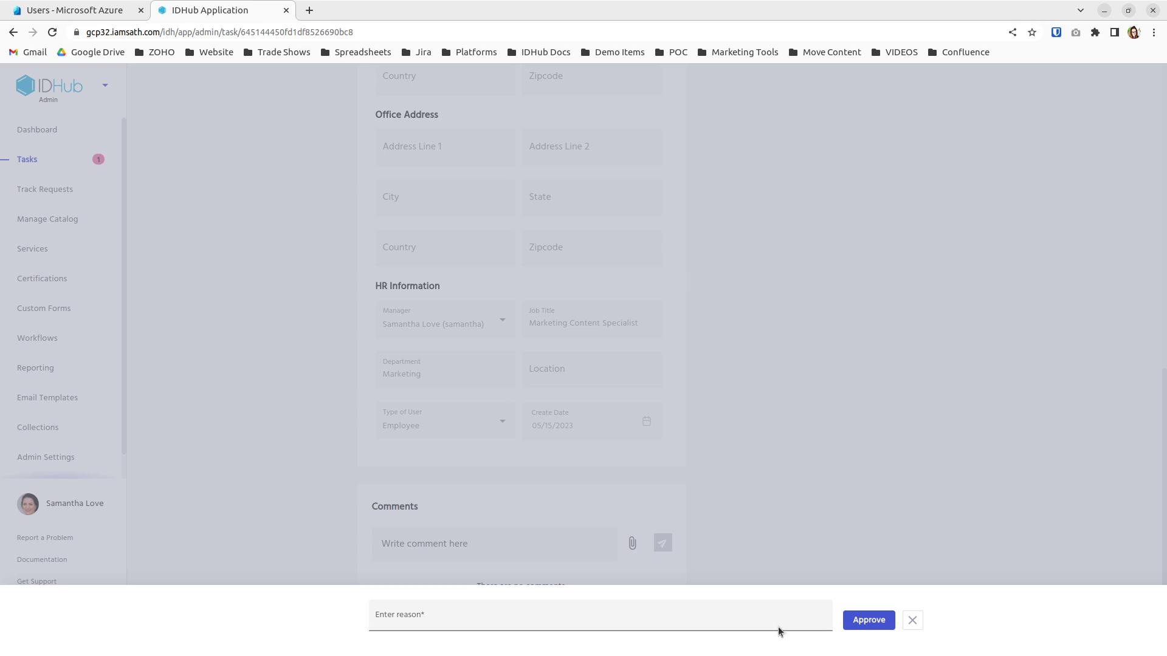
text(approved)
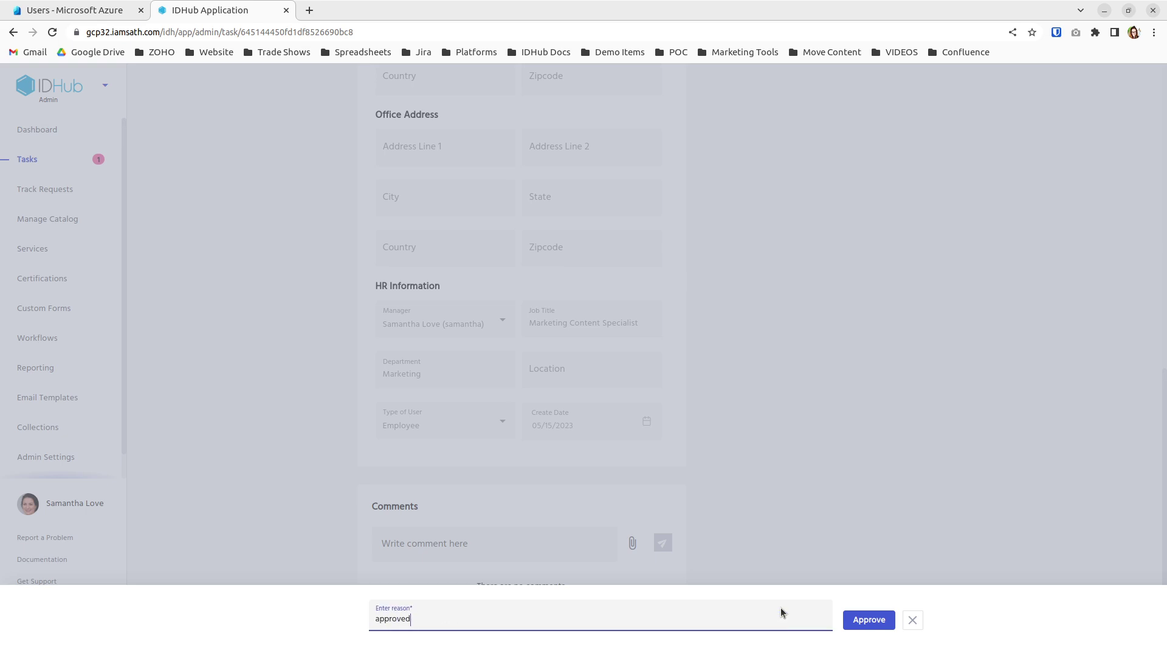
click(863, 622)
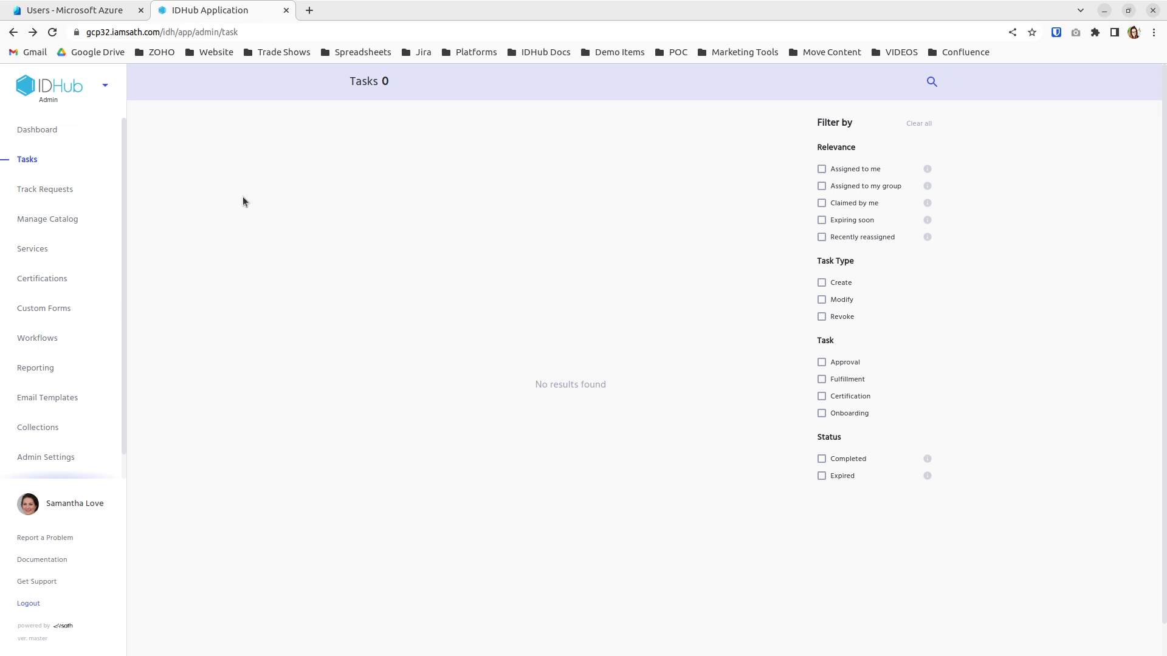
Switch to the User App, search the users for the new user, and open their full profile
click(107, 86)
click(96, 151)
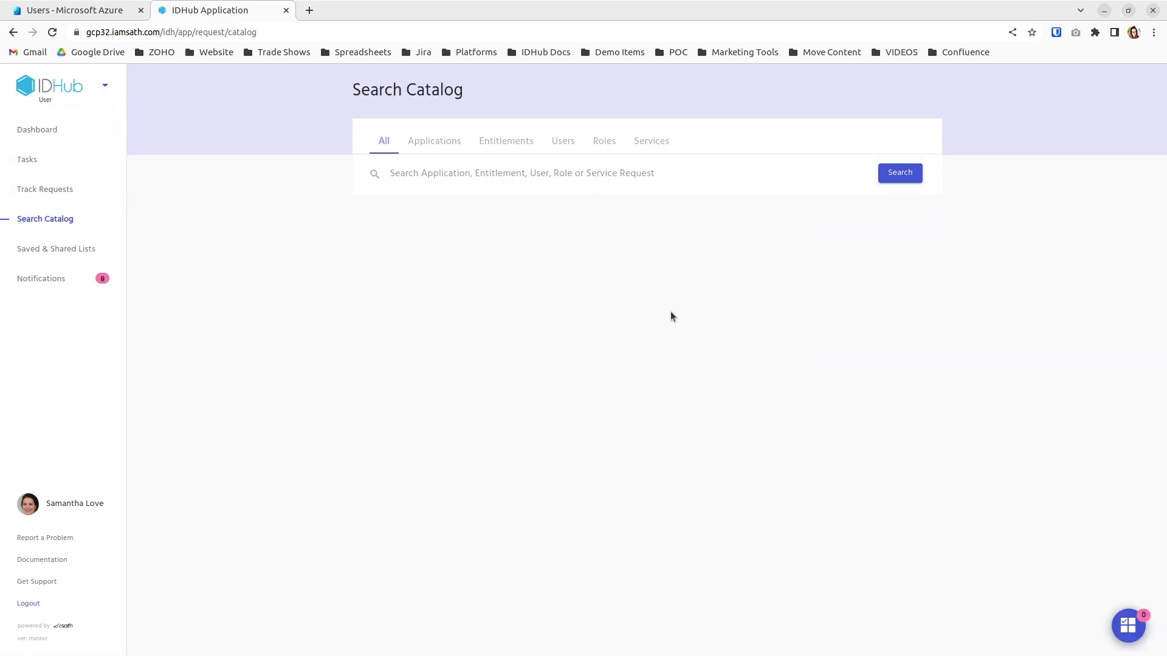
click(563, 140)
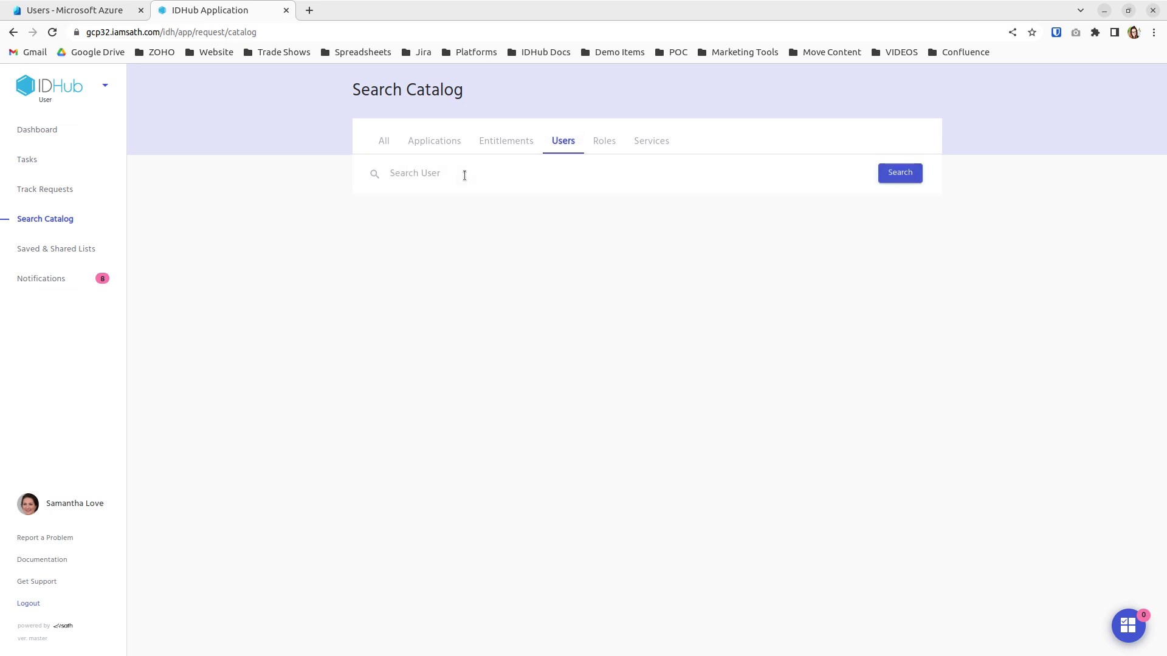
text(Shelly)
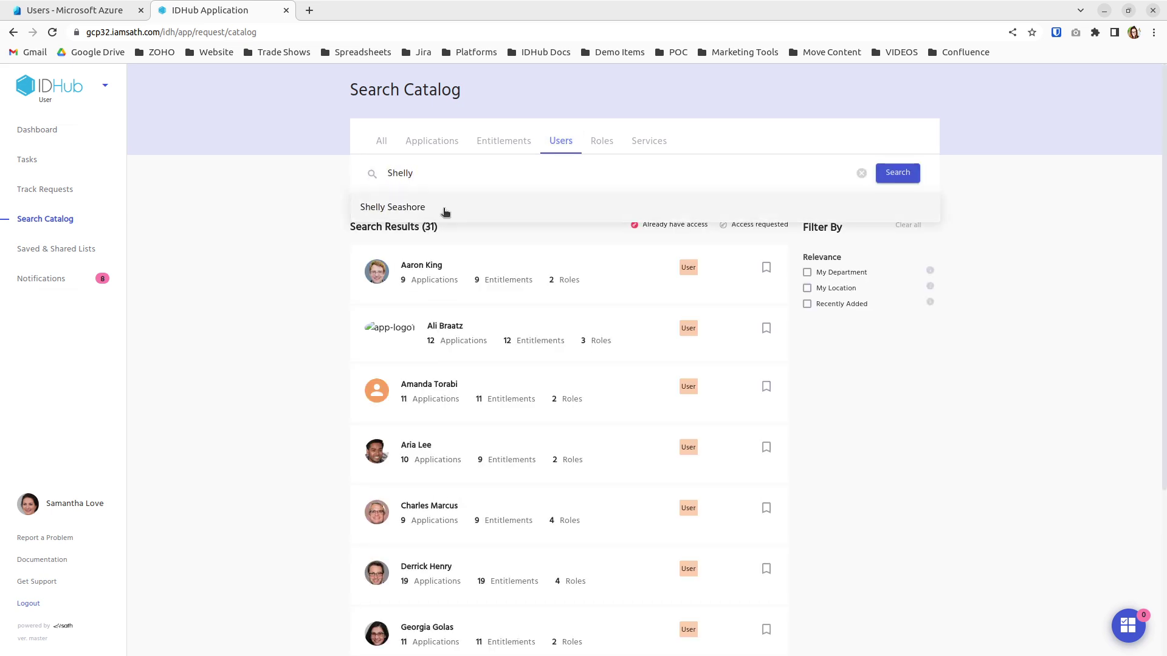
click(445, 209)
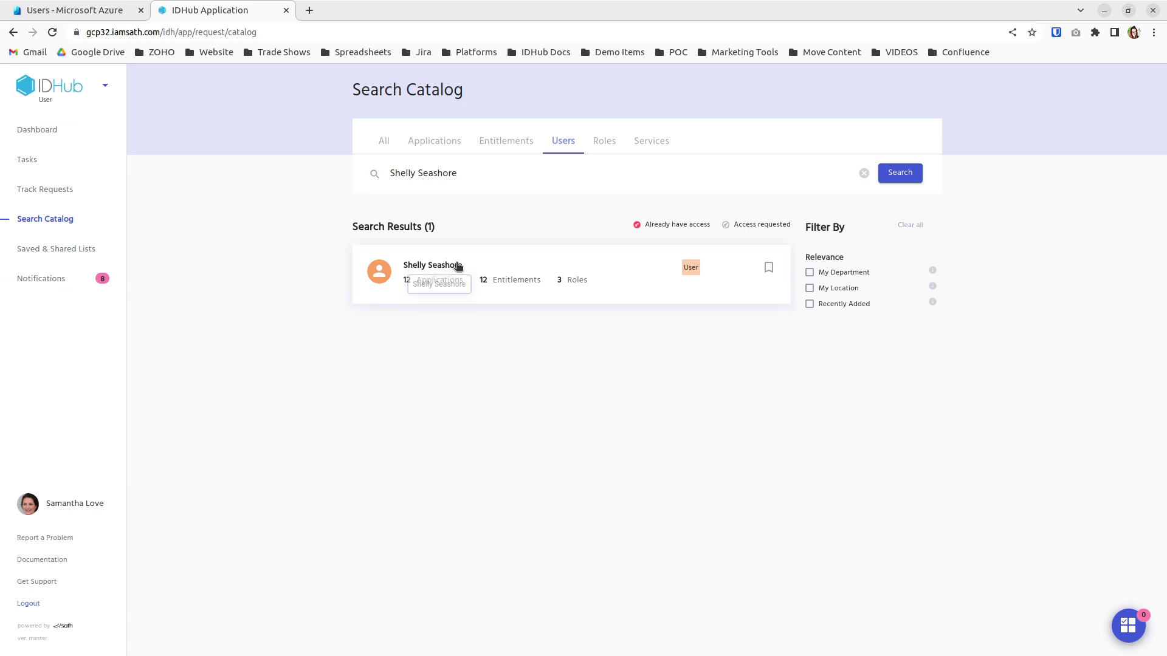
click(544, 285)
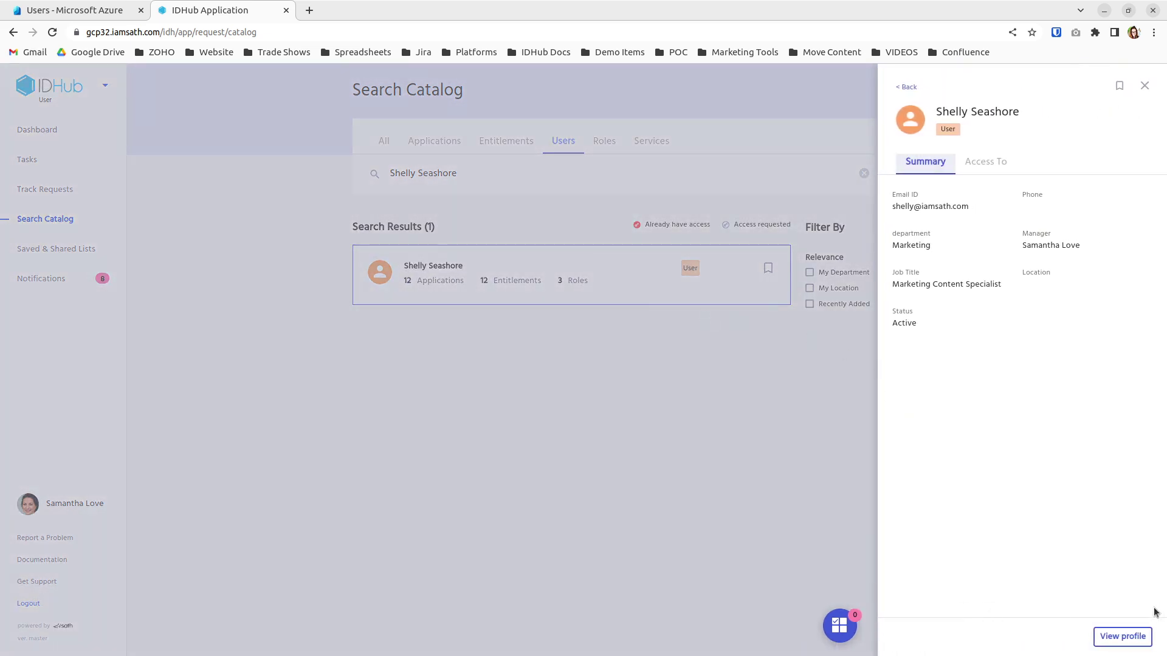
click(1134, 636)
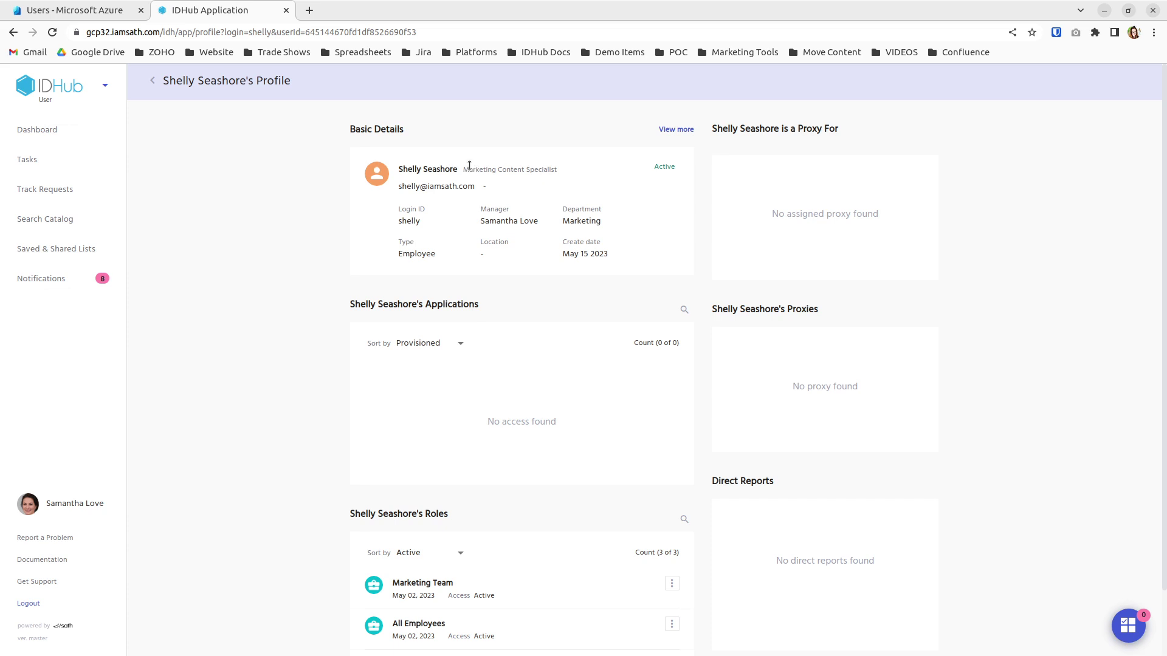
Verify job title Marketing Content Specialist, the three roles and department Marketing, then return to Azure Users
drag(463, 169, 560, 175)
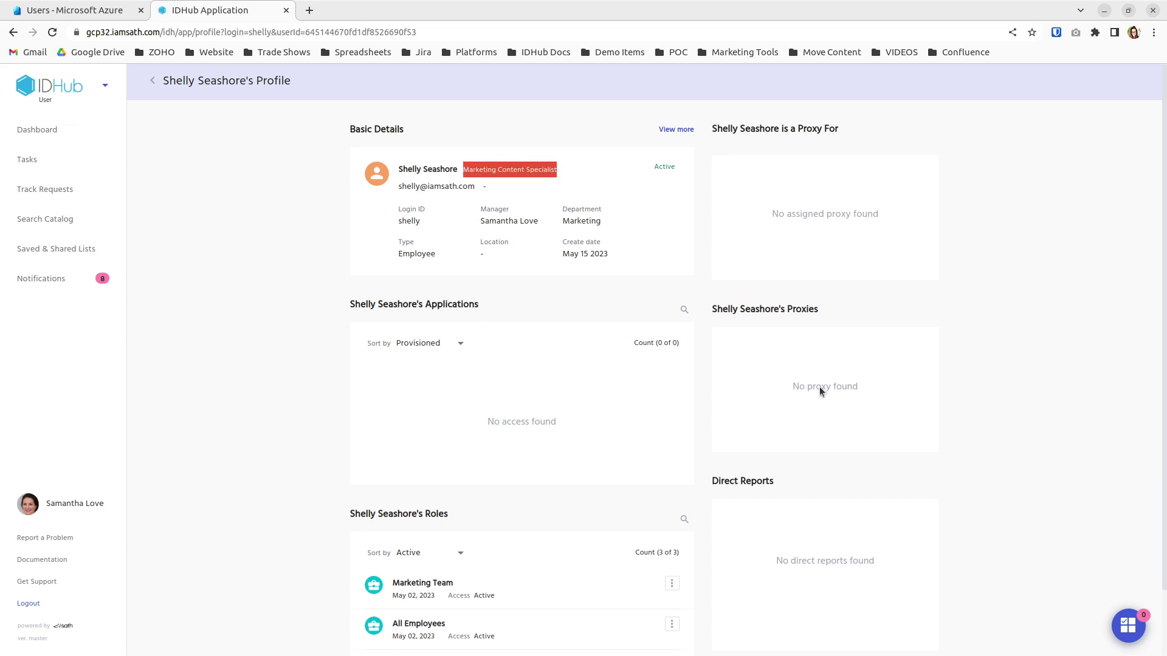
scroll(851, 425, down, 2)
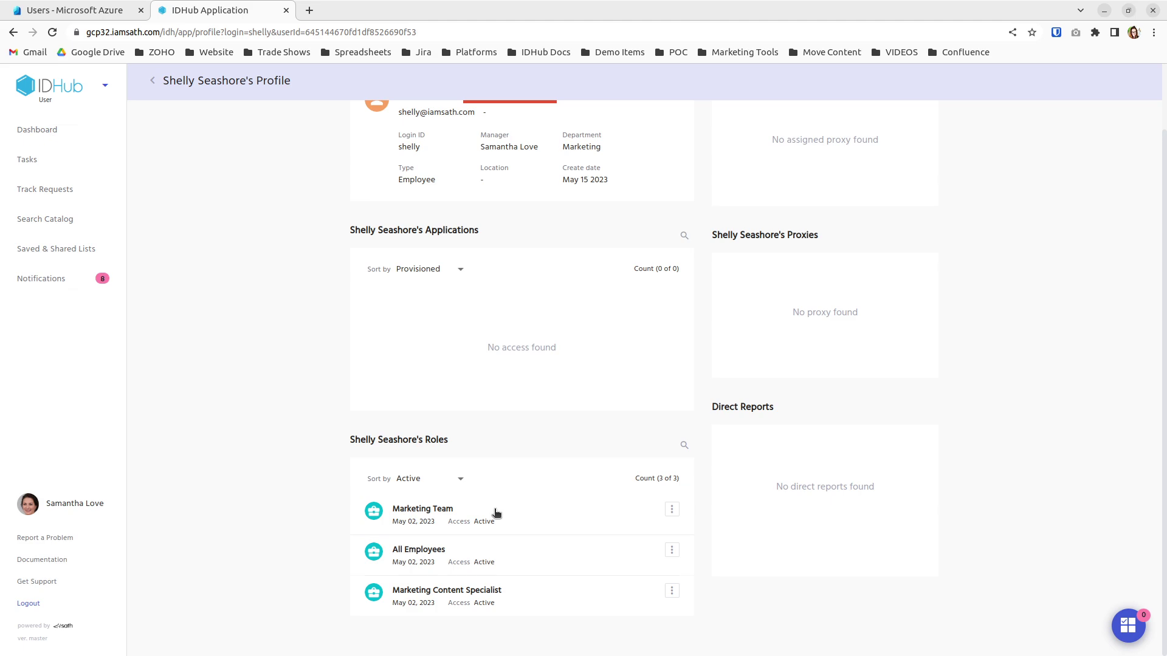
scroll(565, 371, up, 3)
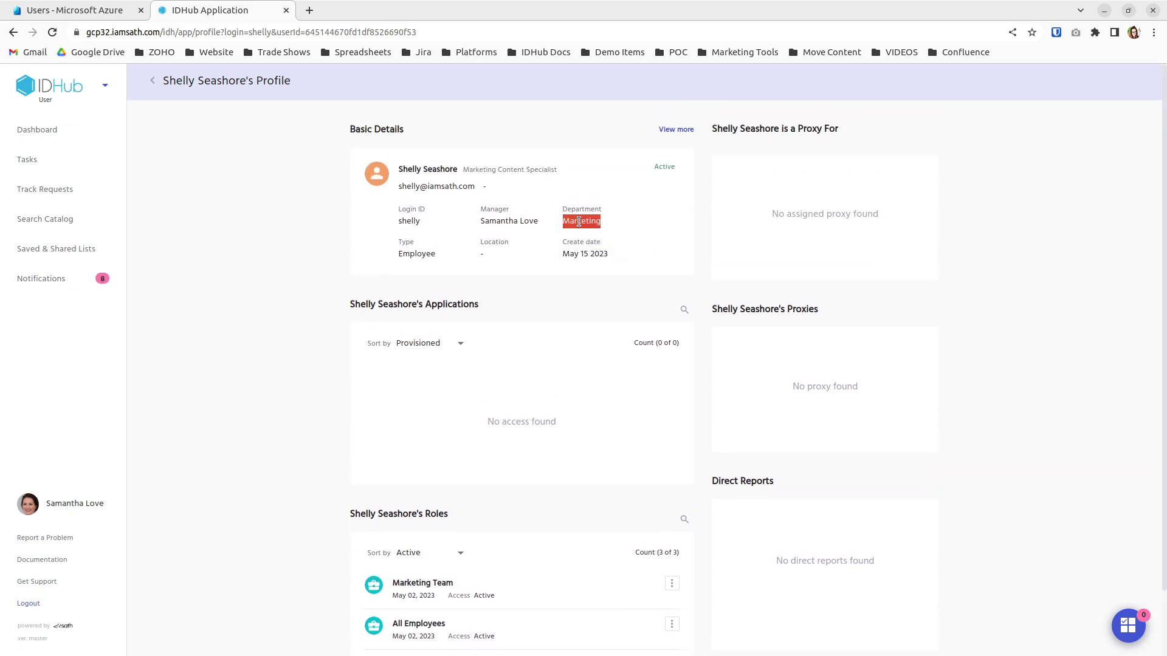
click(98, 10)
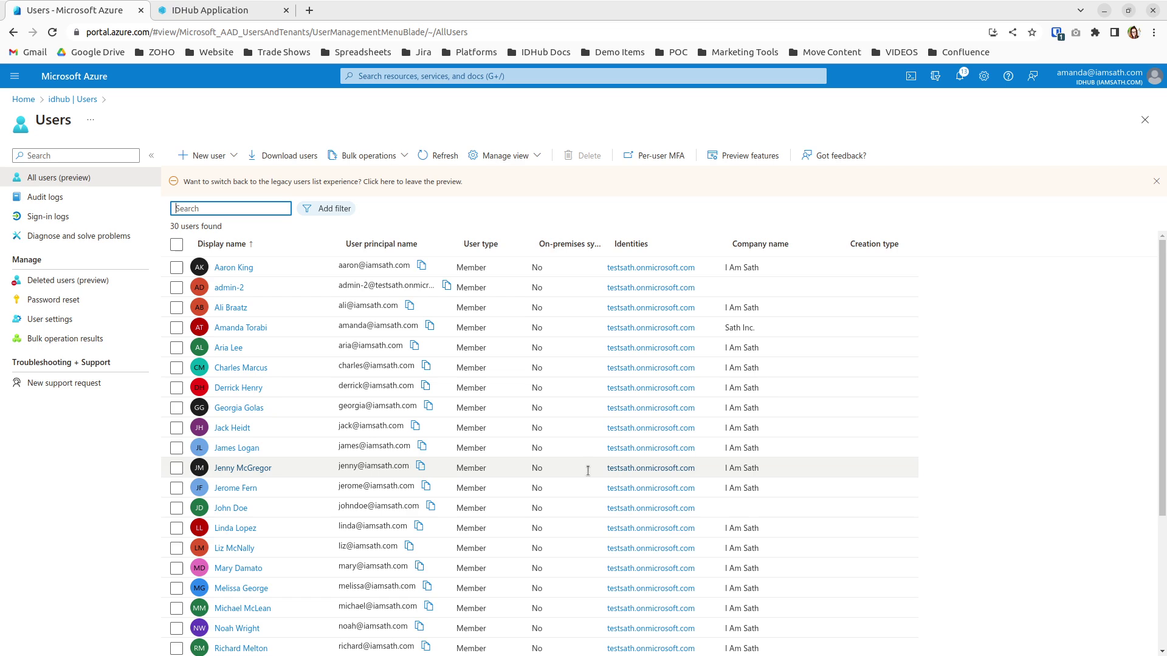
Refresh the Azure AD users list, search for the new user, and open her profile
click(438, 155)
click(201, 209)
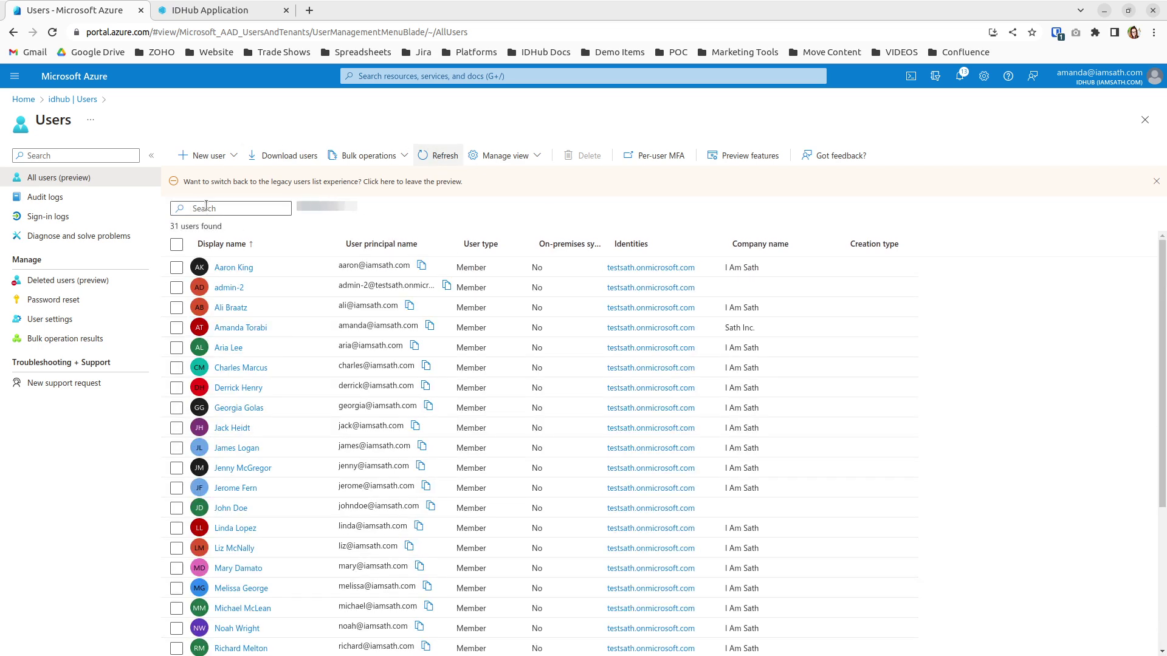
text(Shelly)
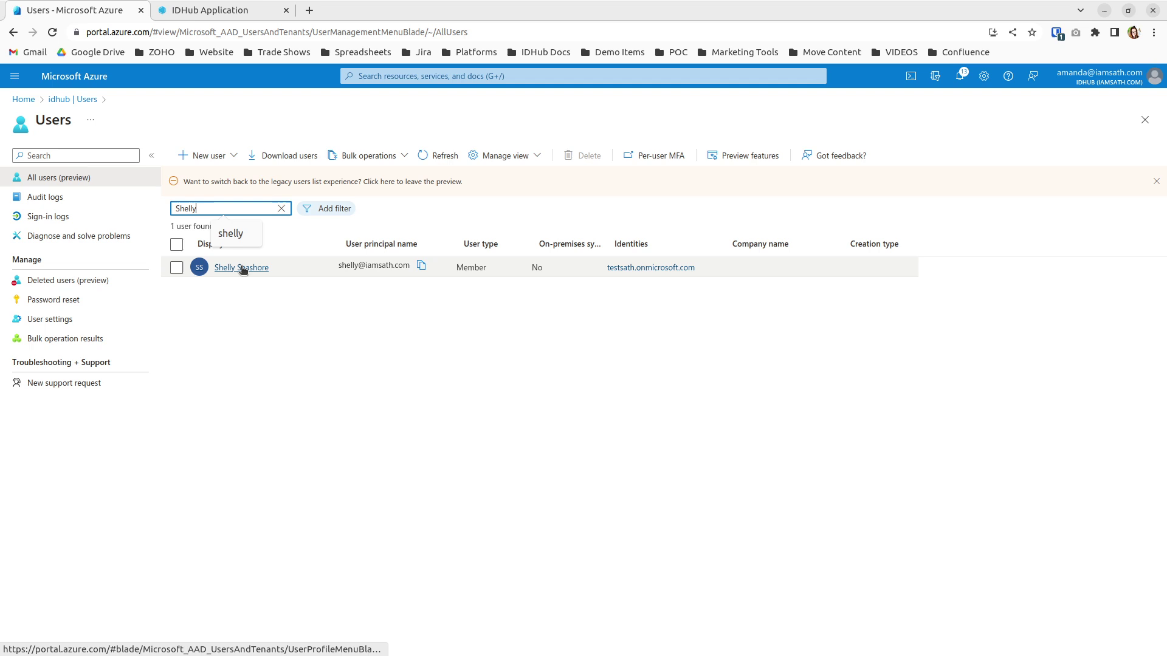
click(242, 268)
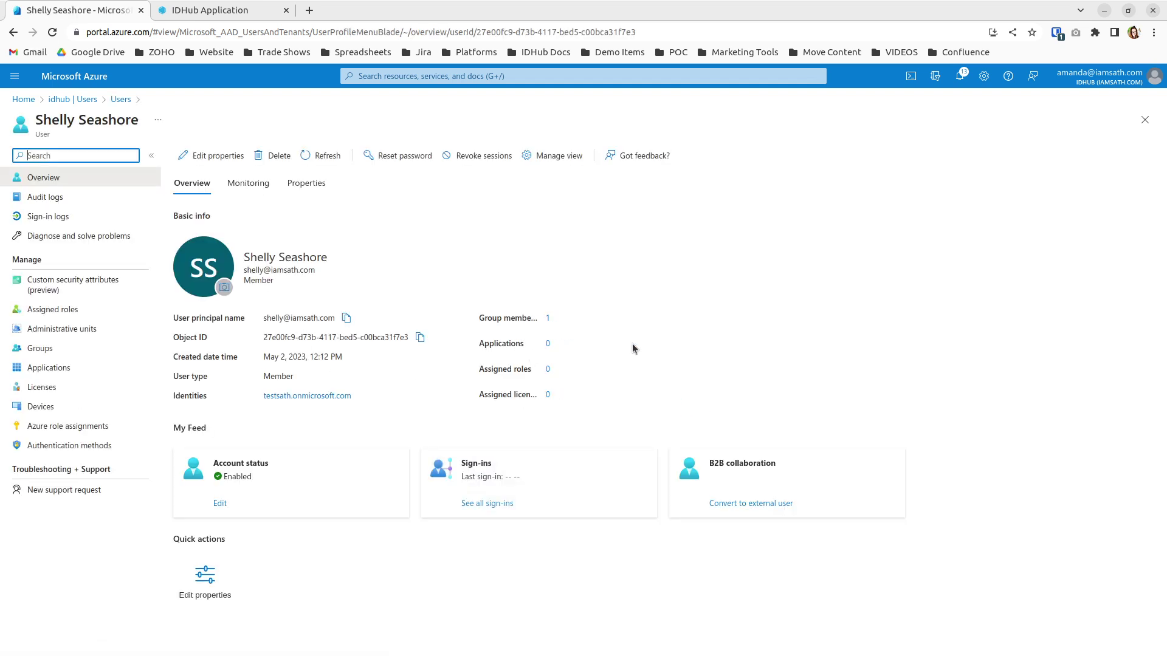
From her groups, open Marketing Content Specialist and list its members
click(548, 318)
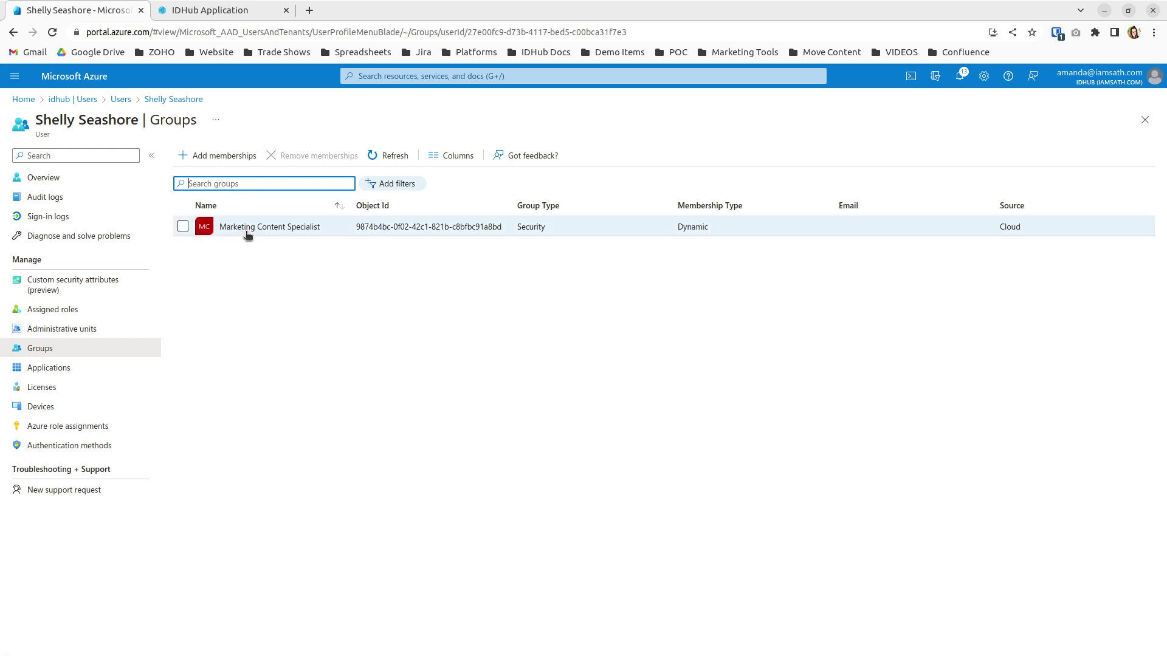
click(247, 234)
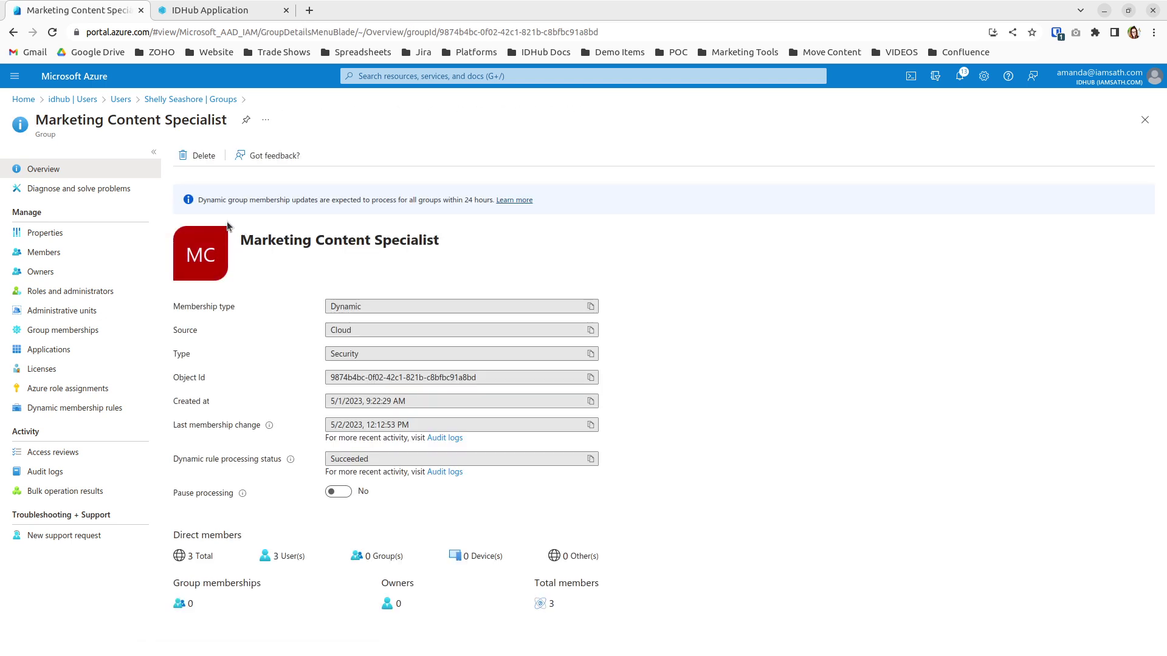
click(102, 258)
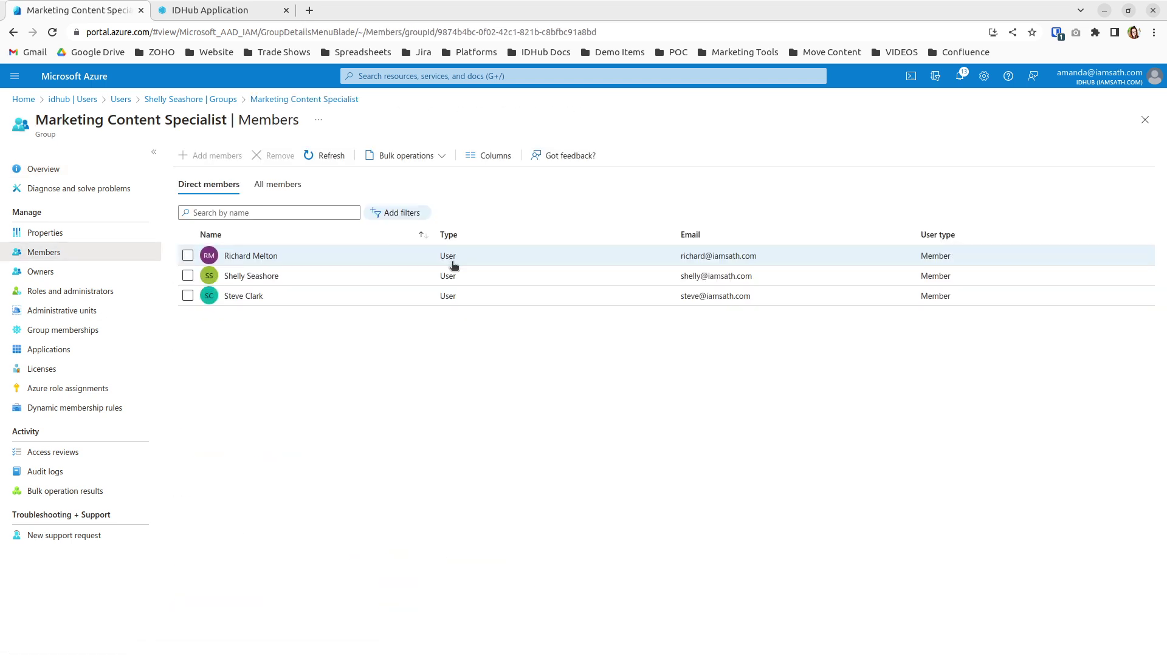